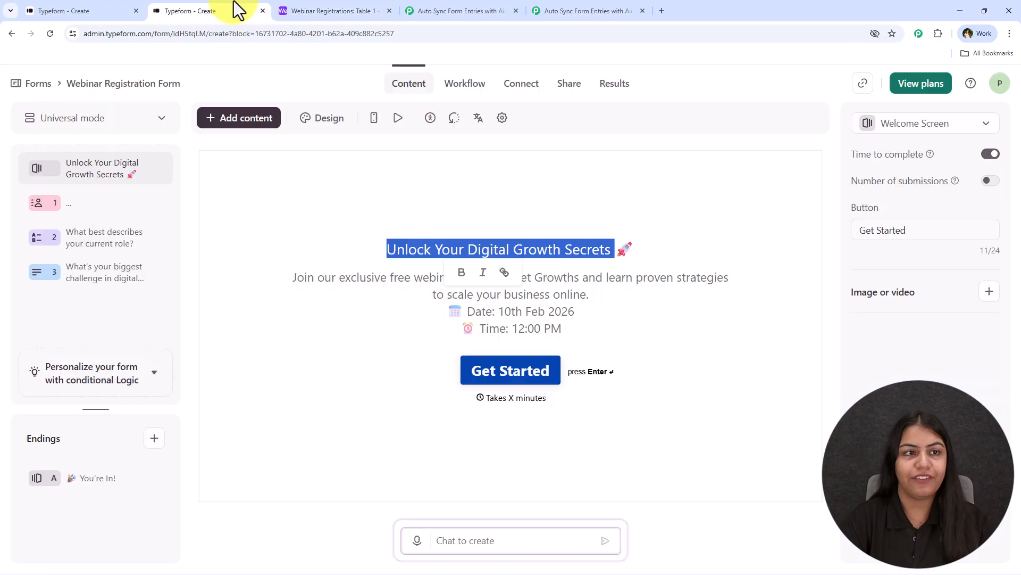
Review the Typeform webinar registration form, the Airtable Webinar Registrations table, the finished Typeform-to-Airtable workflow and the empty workflow
click(483, 167)
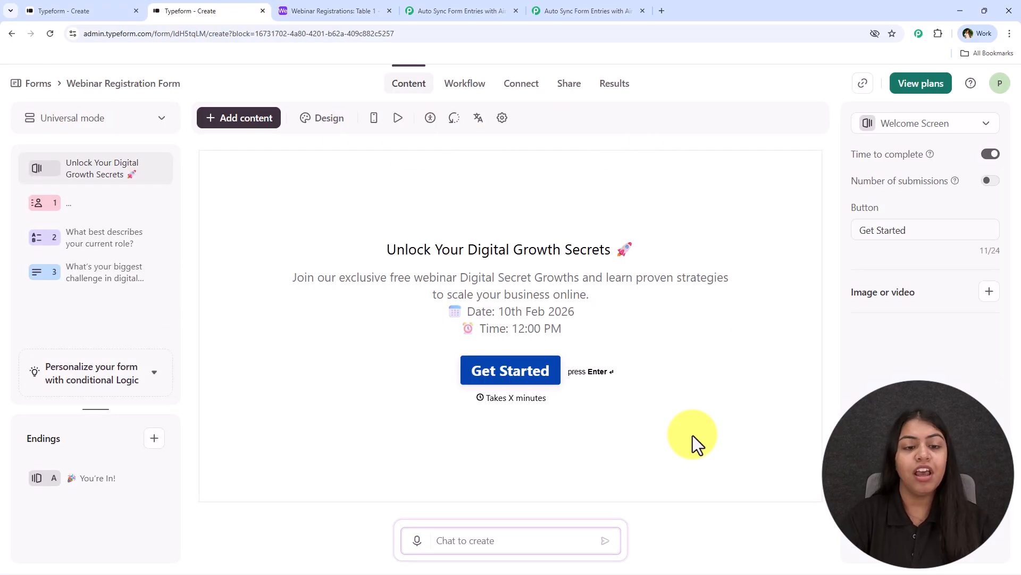
click(340, 2)
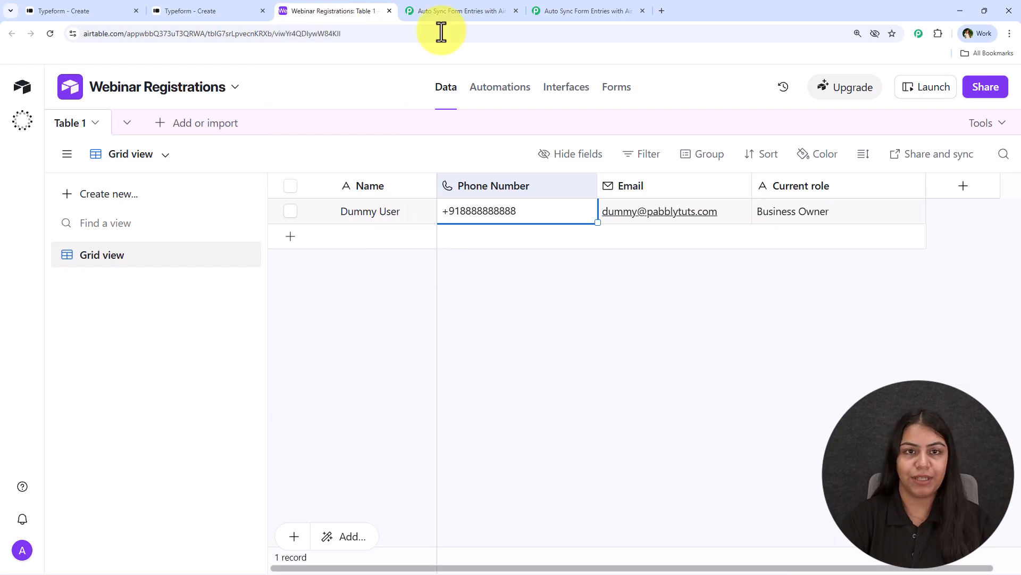
click(447, 12)
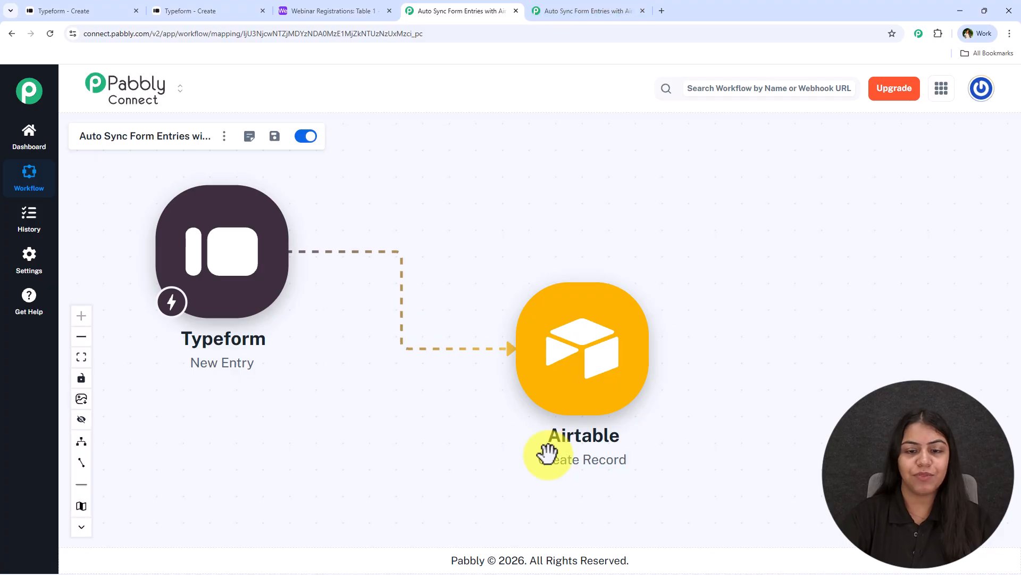
drag(580, 433, 575, 468)
click(623, 3)
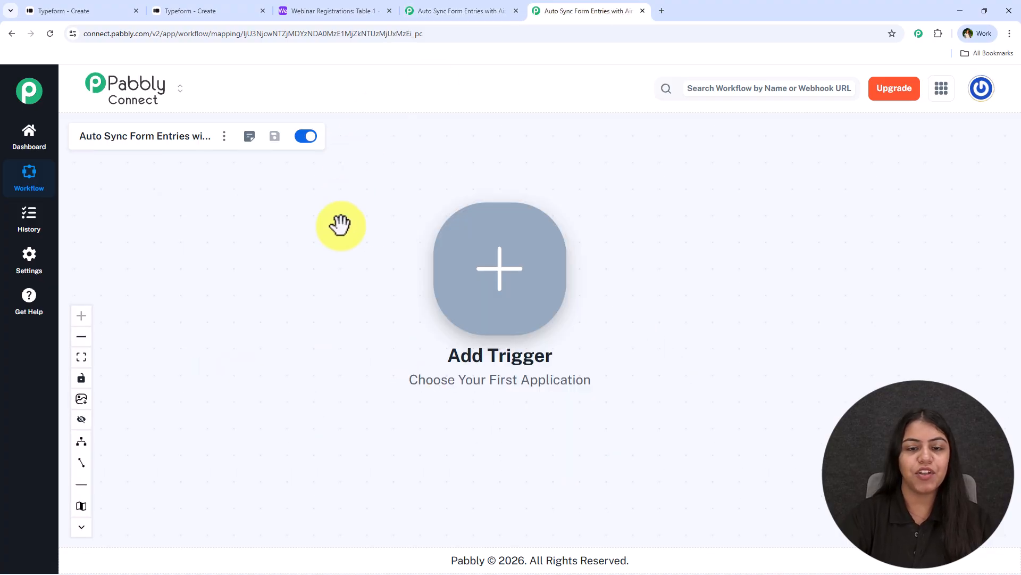
drag(725, 358, 792, 381)
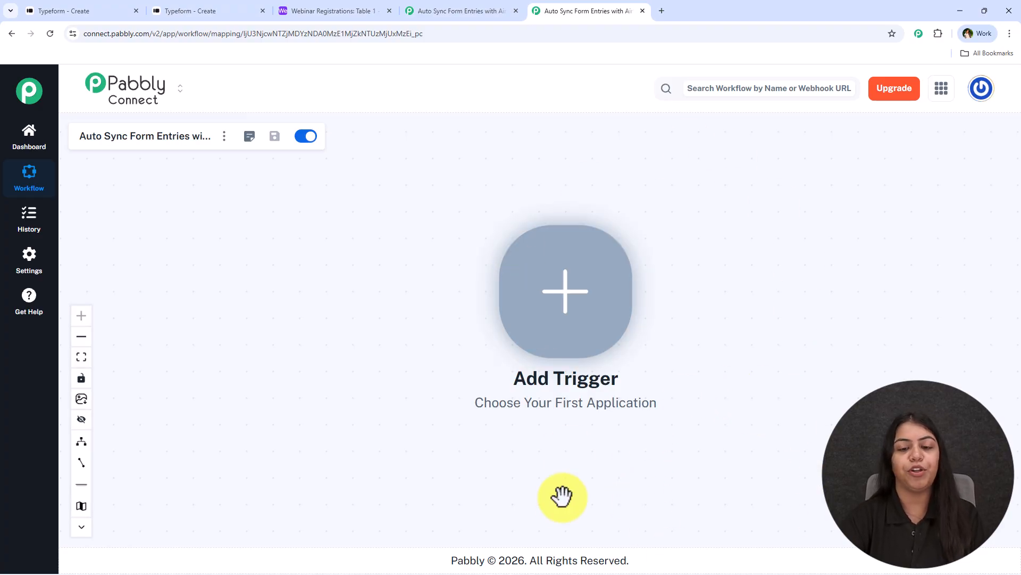
Open the Pabbly Connect website at pabbly.com/connect in a new browser tab
click(662, 11)
text(p)
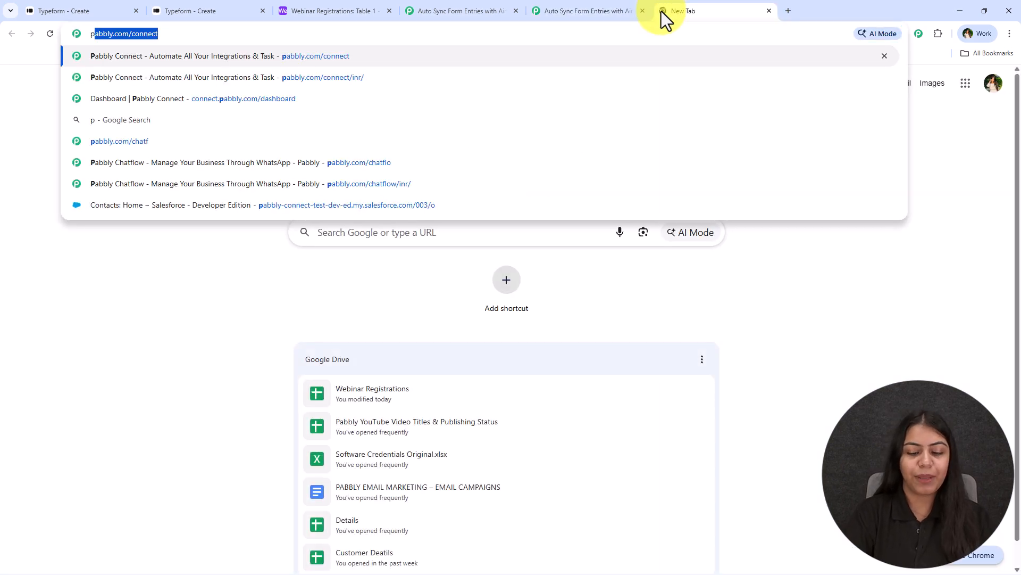
key(Return)
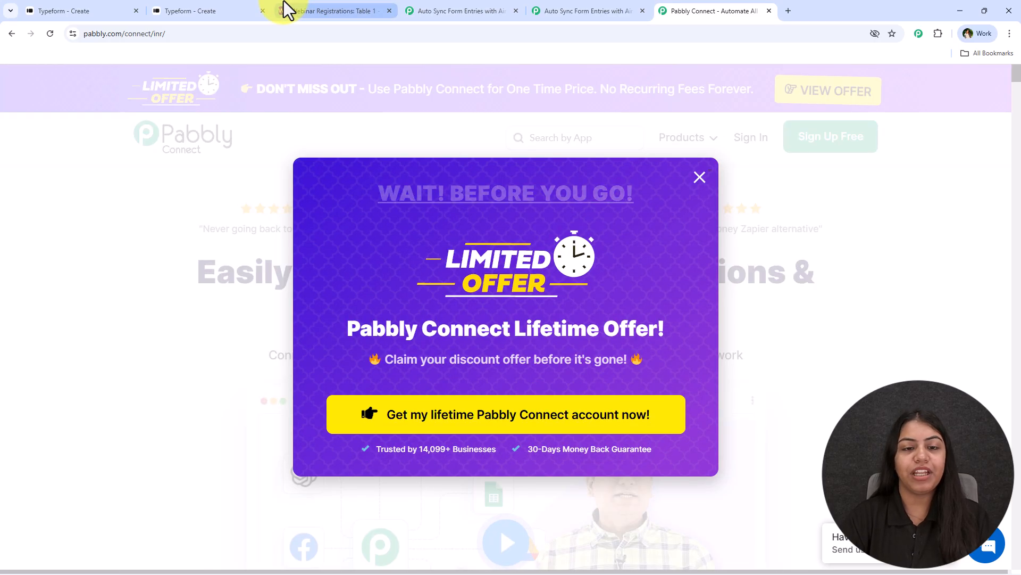
Look again at the Airtable Webinar Registrations table and the finished workflow, and return to the empty workflow
click(283, 2)
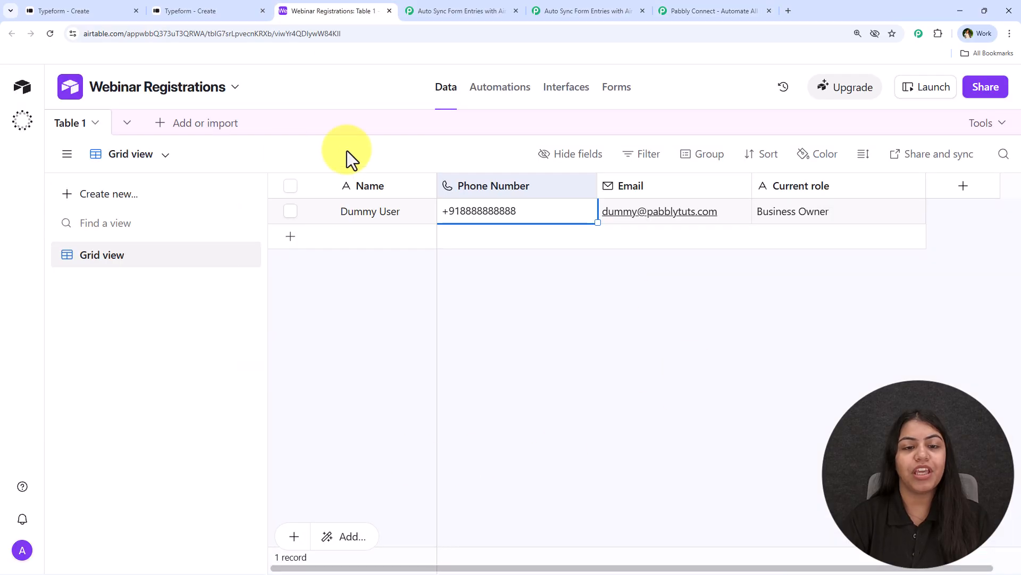
click(588, 4)
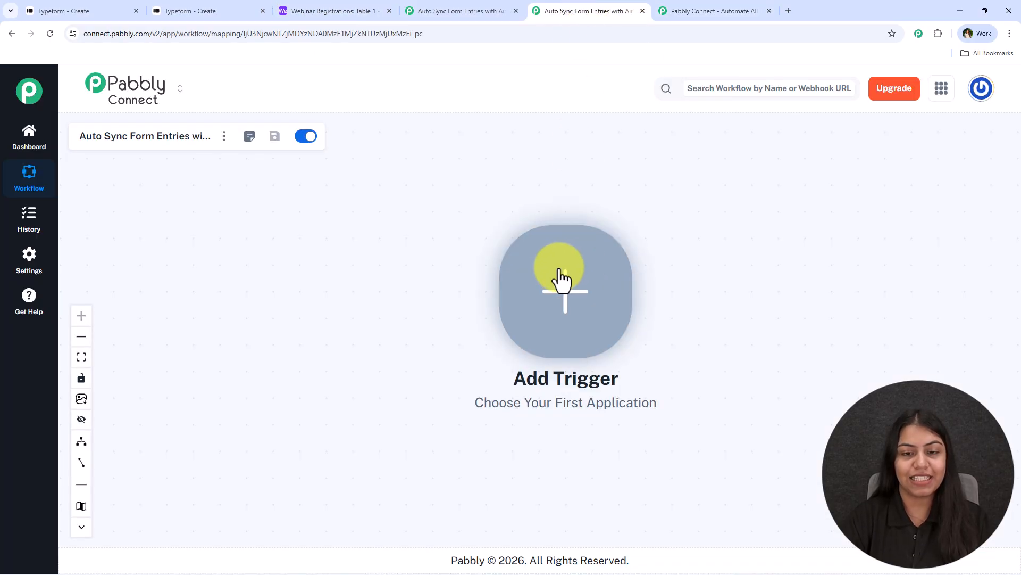
click(464, 5)
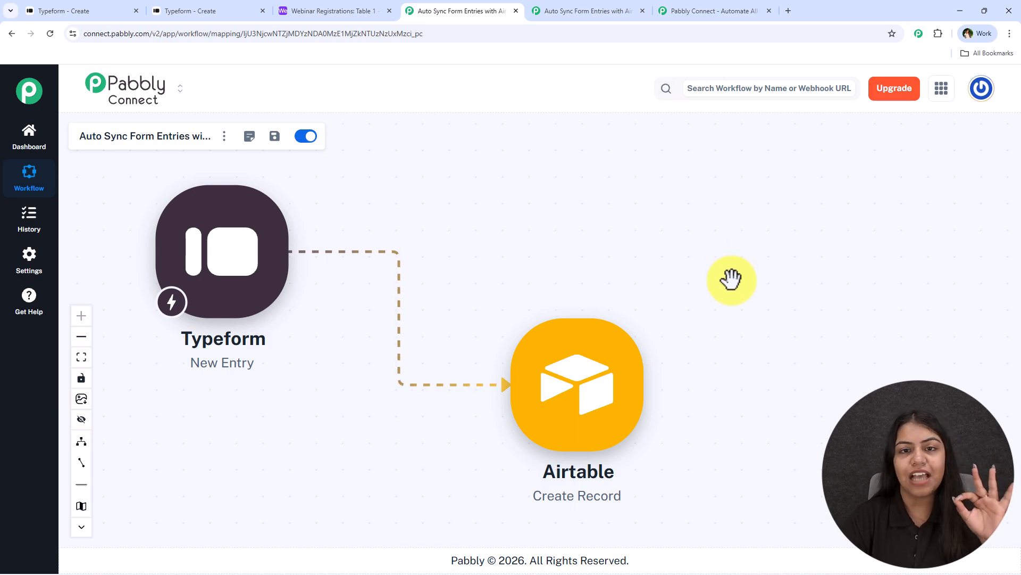
click(585, 11)
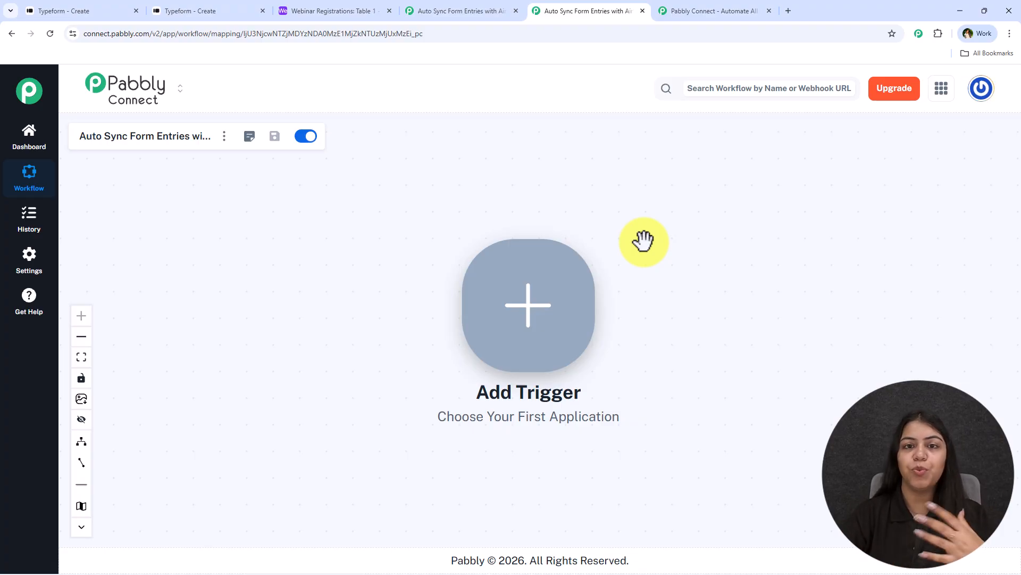
Add Typeform as the workflow's trigger app with New Entry as the app event
drag(696, 262, 404, 241)
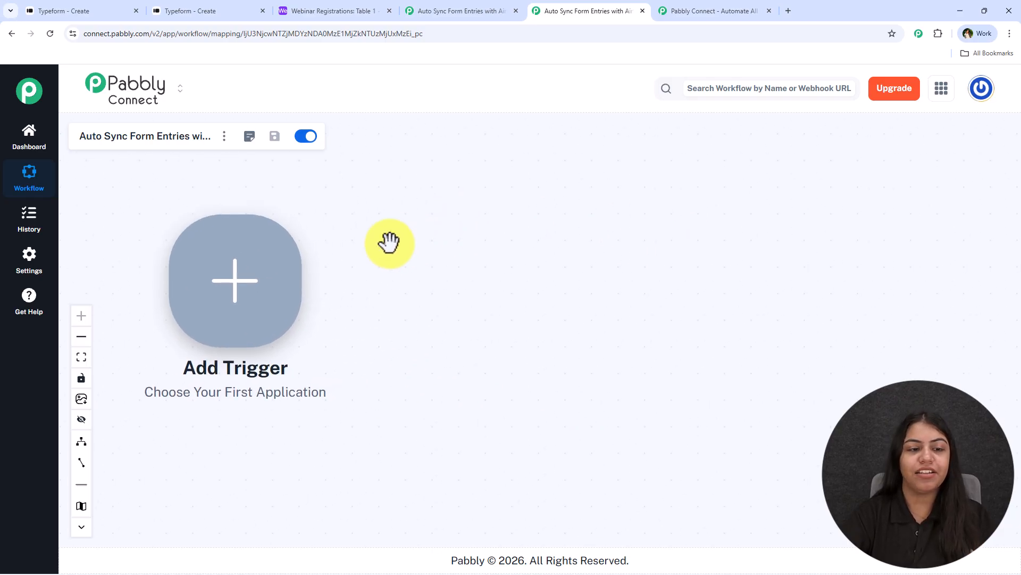
click(236, 288)
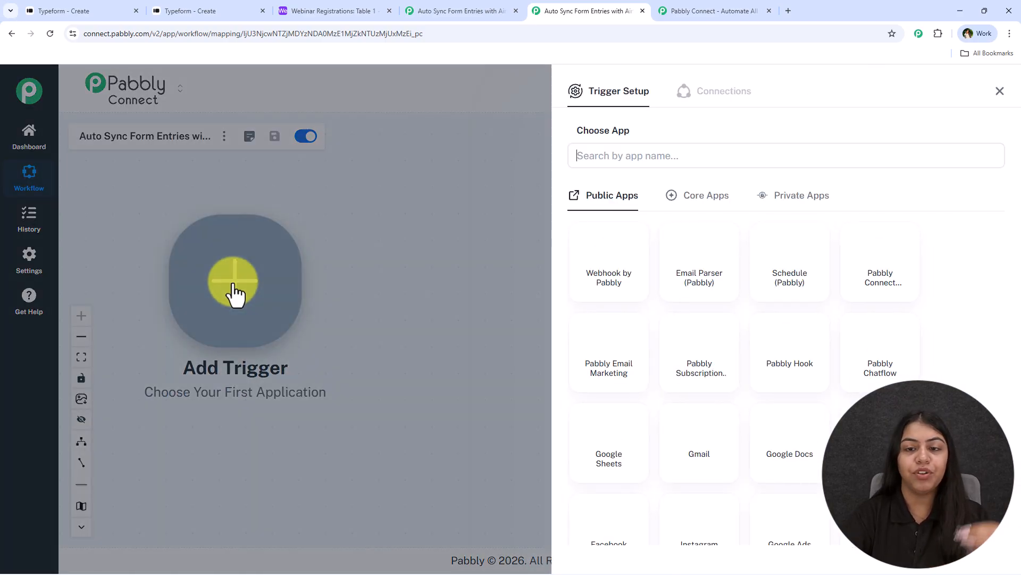
text(Typefo)
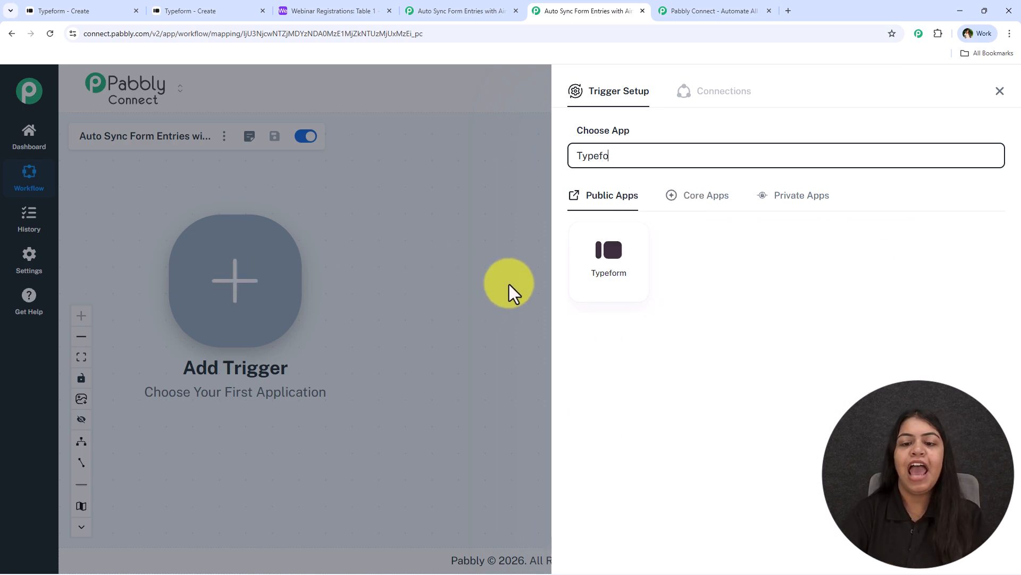
click(611, 258)
click(626, 218)
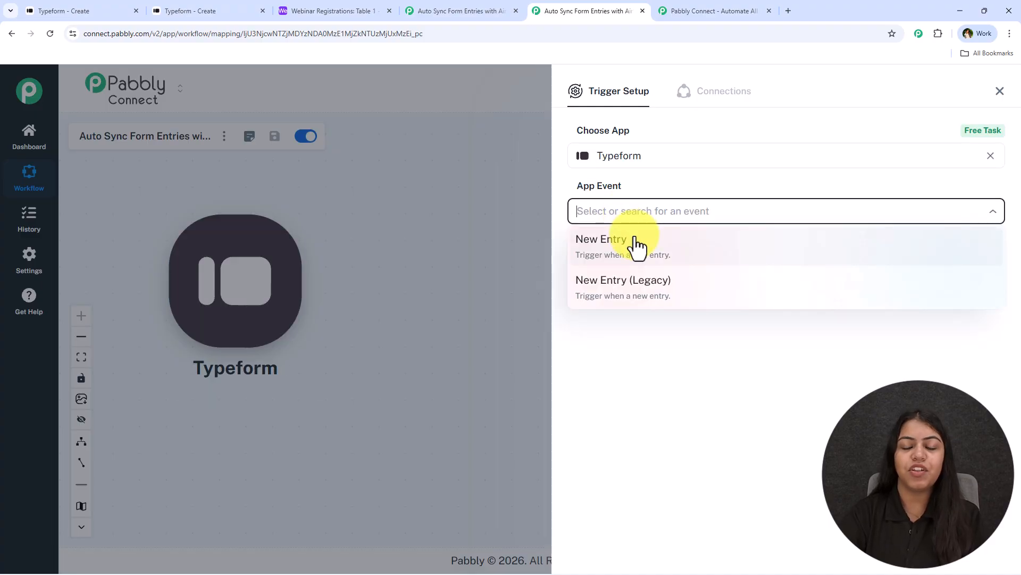
click(637, 247)
Create a new Typeform connection for the trigger and accept the access permissions Pabbly Connect requests
click(617, 262)
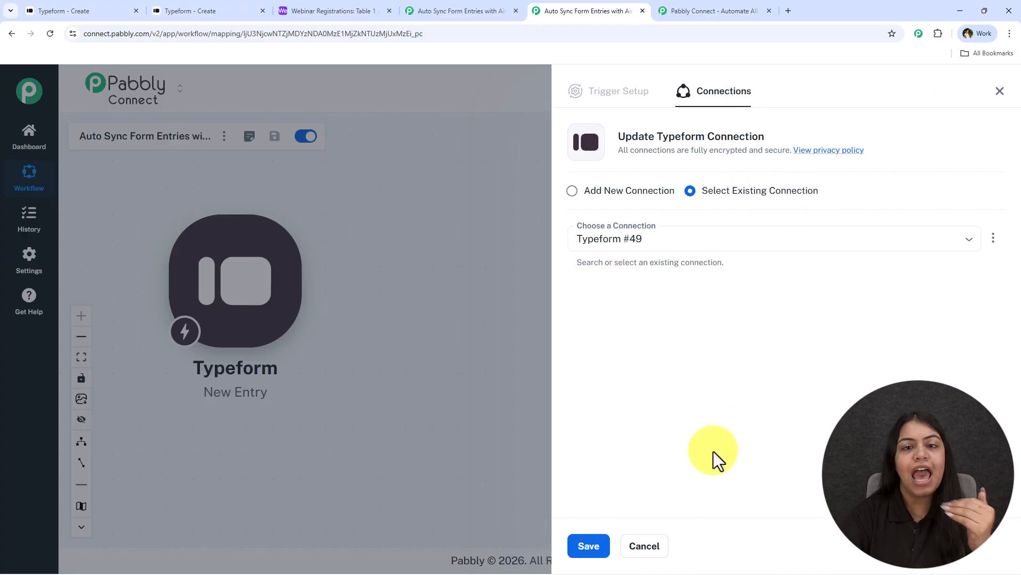
click(573, 193)
click(611, 318)
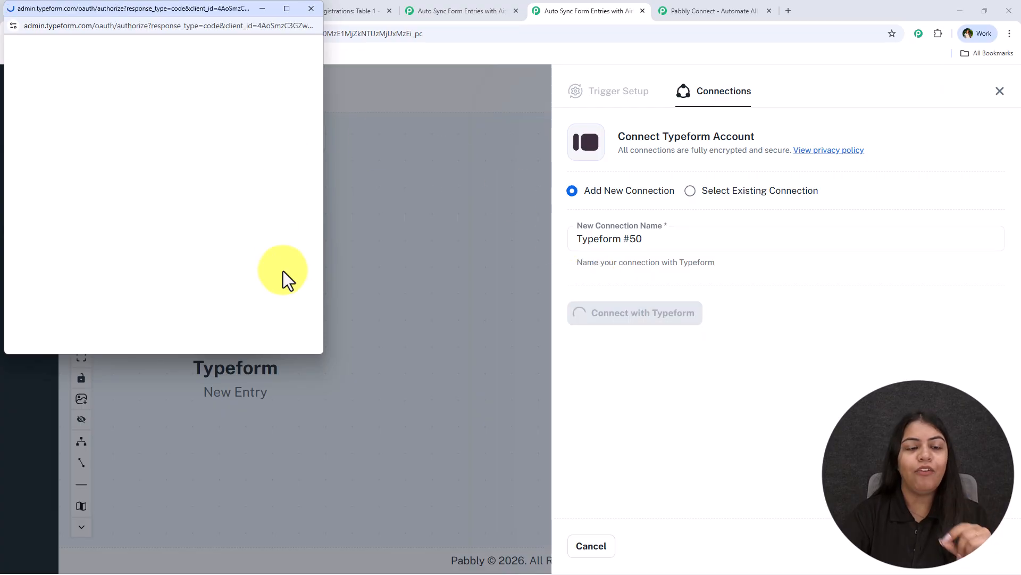
drag(213, 18, 251, 69)
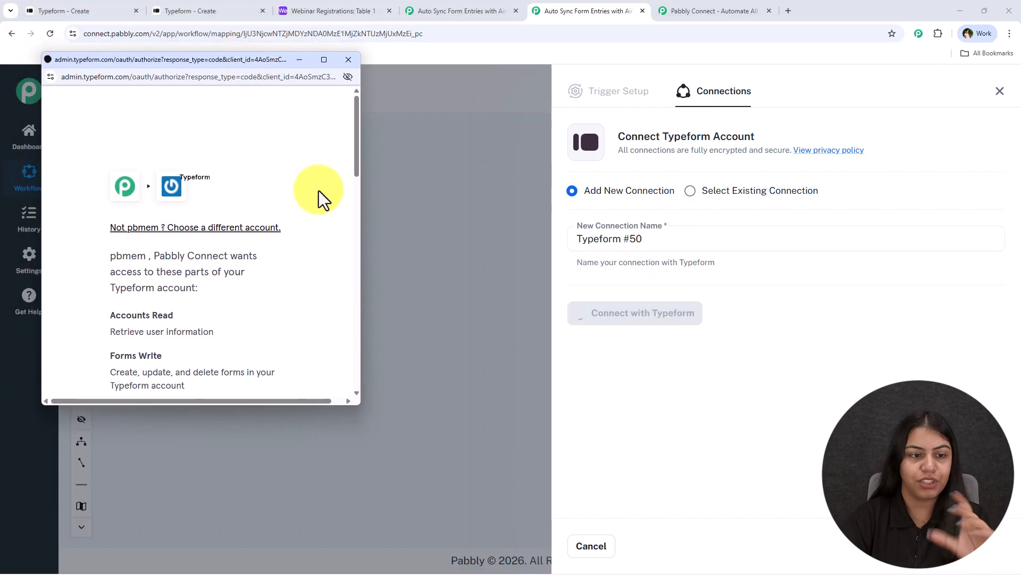
scroll(255, 321, down, 4)
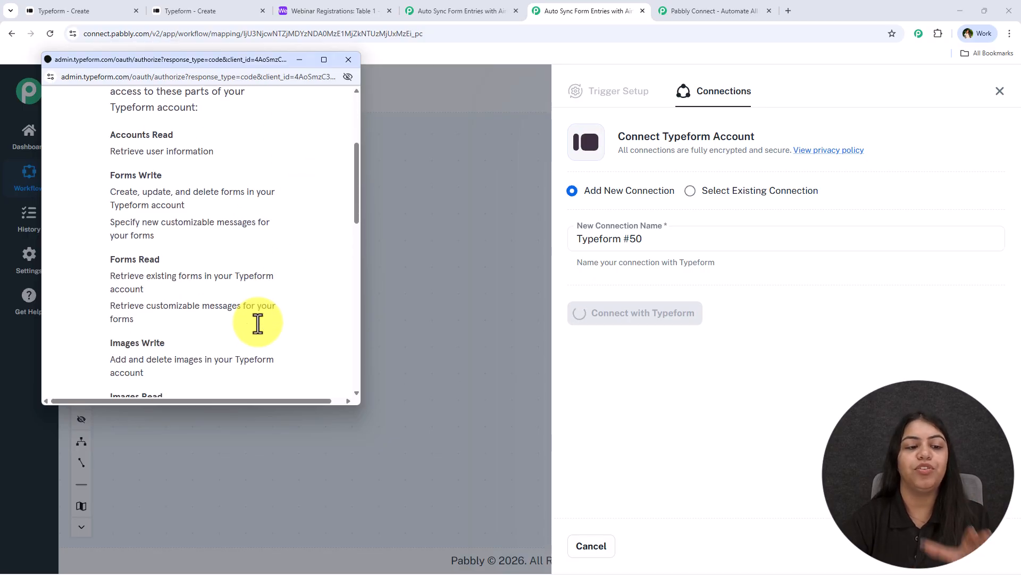
scroll(257, 324, down, 3)
scroll(256, 338, down, 7)
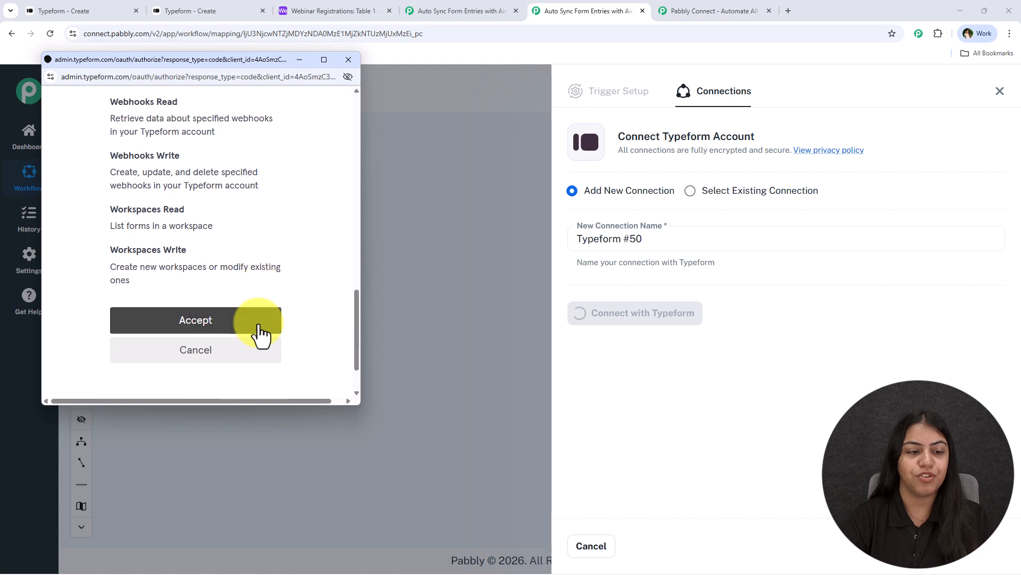
click(226, 325)
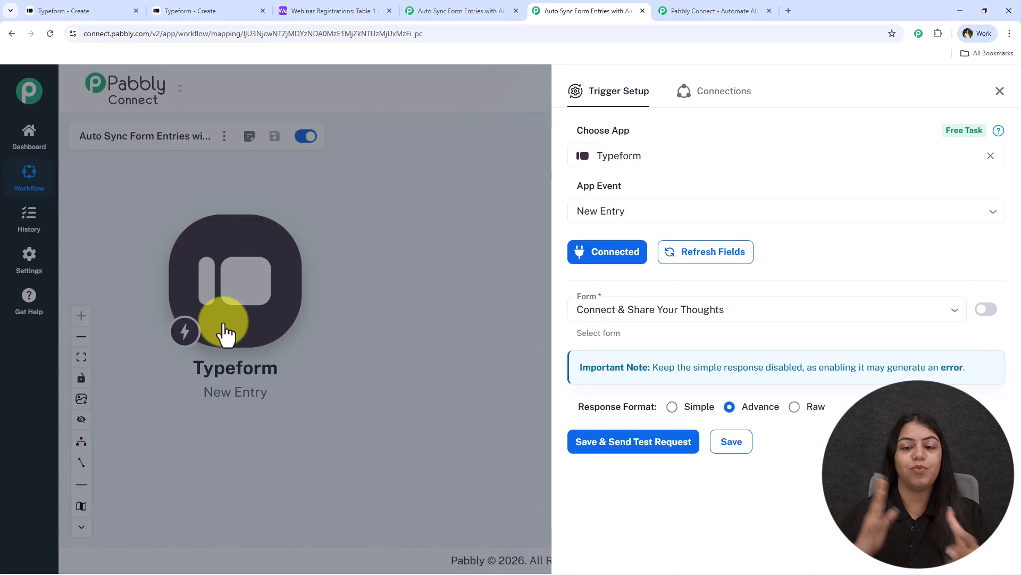
Select Webinar Registration Form as the trigger's form, keep the Advance response format, and save and send a test request
click(688, 308)
click(632, 415)
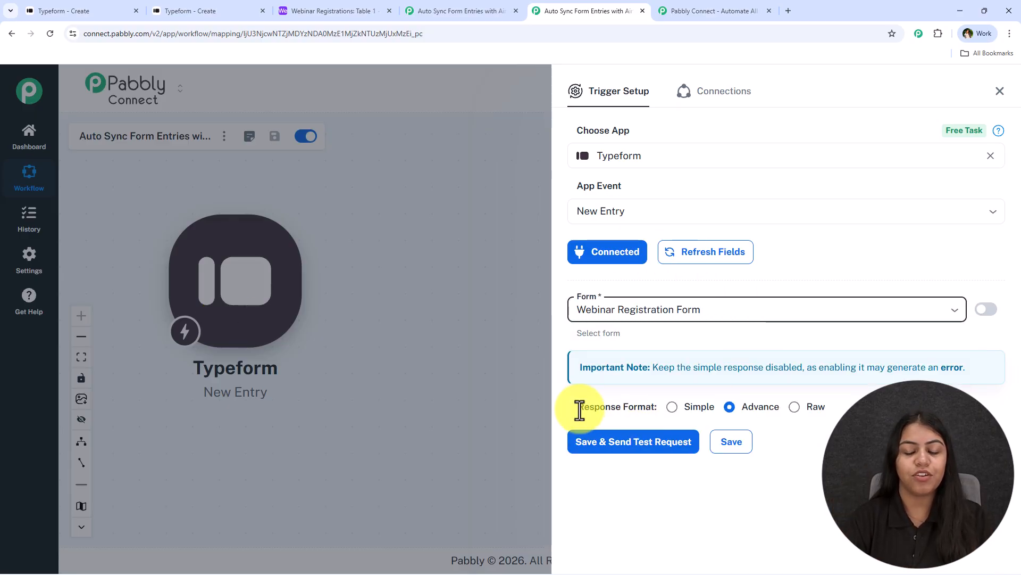
drag(579, 412, 647, 417)
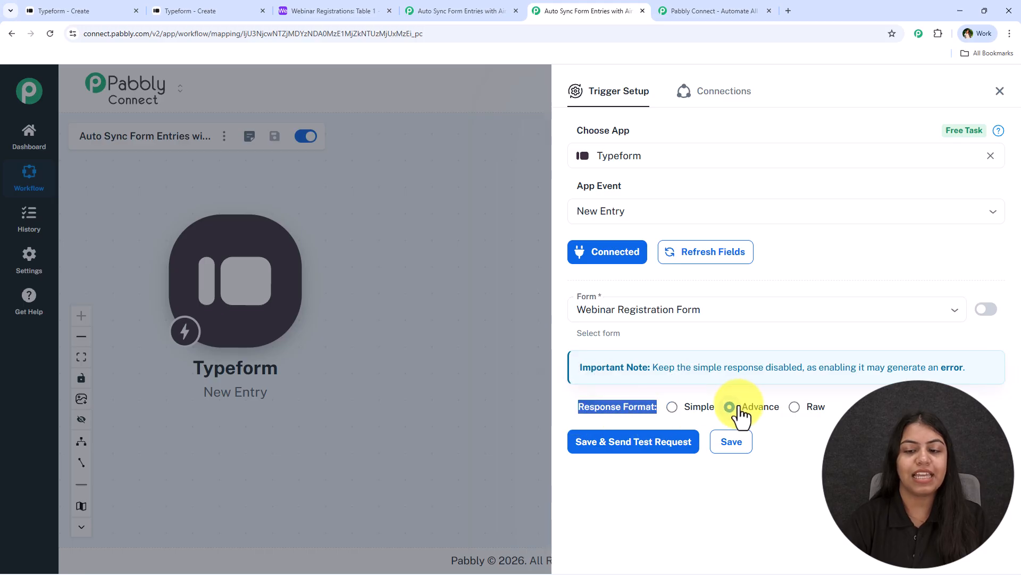
click(645, 448)
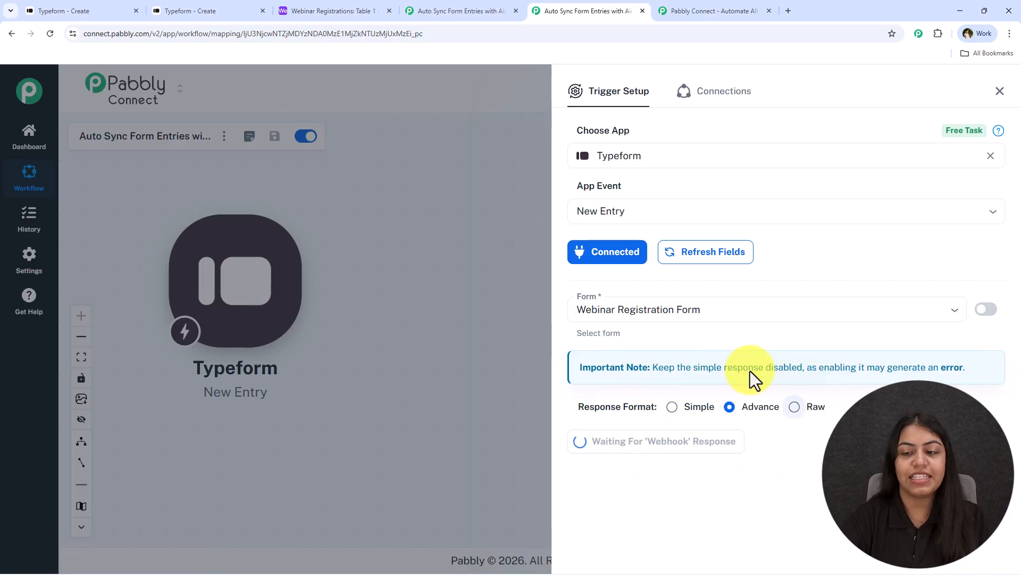
drag(832, 371, 1008, 374)
click(1007, 373)
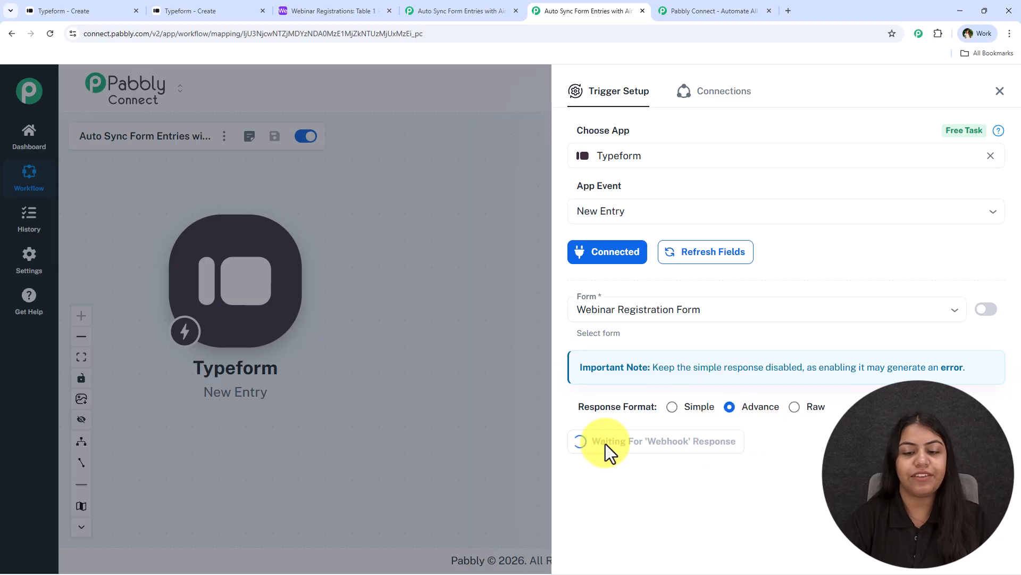
Copy the share link of the Webinar Registration Form in Typeform and open it in a new browser tab
click(241, 11)
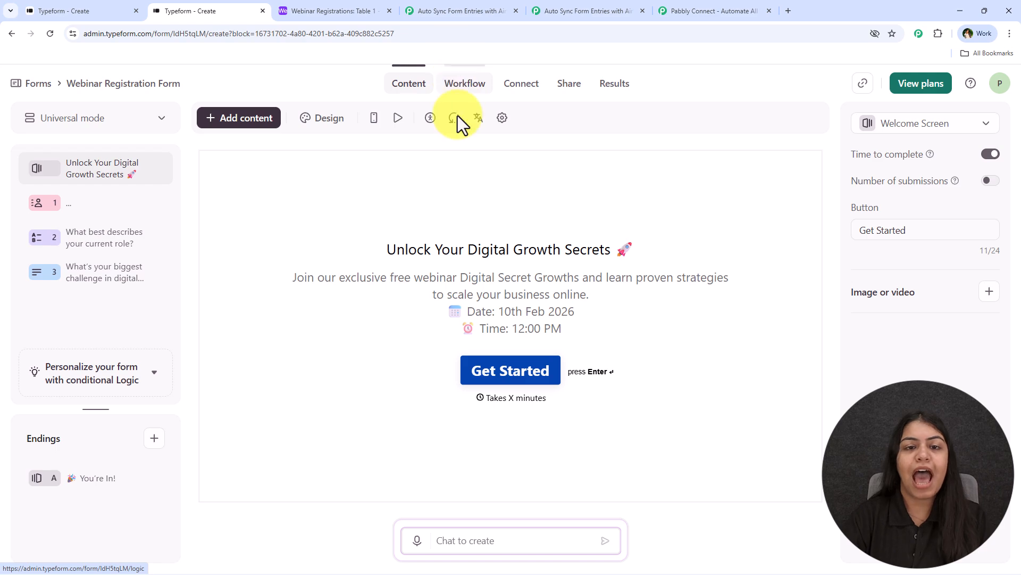
click(555, 89)
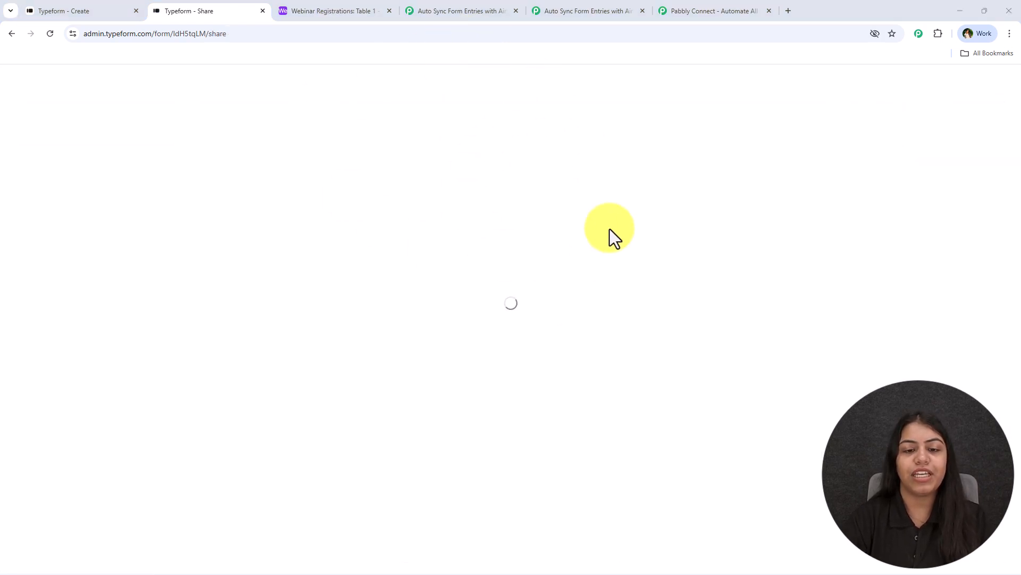
click(230, 123)
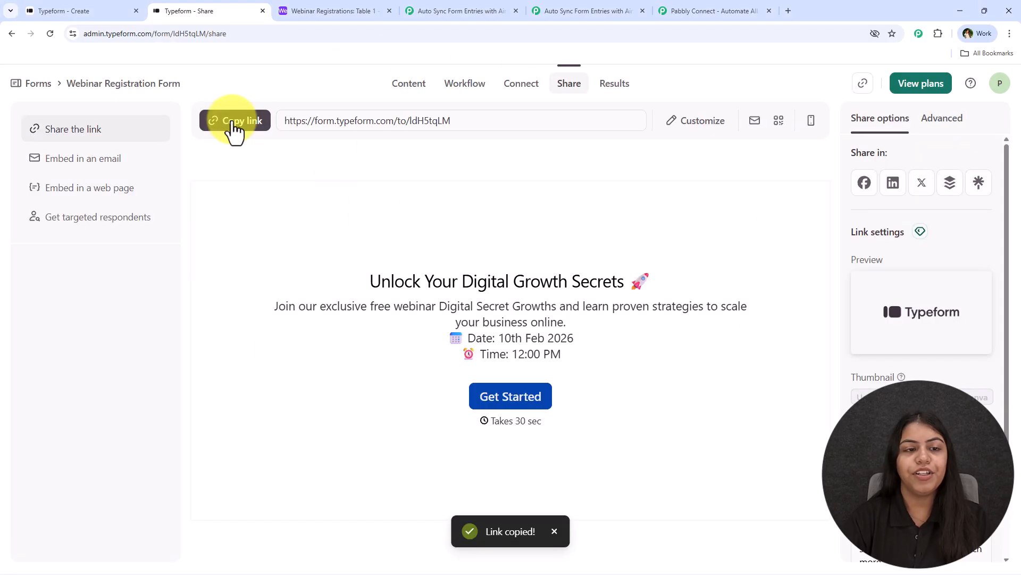
click(790, 8)
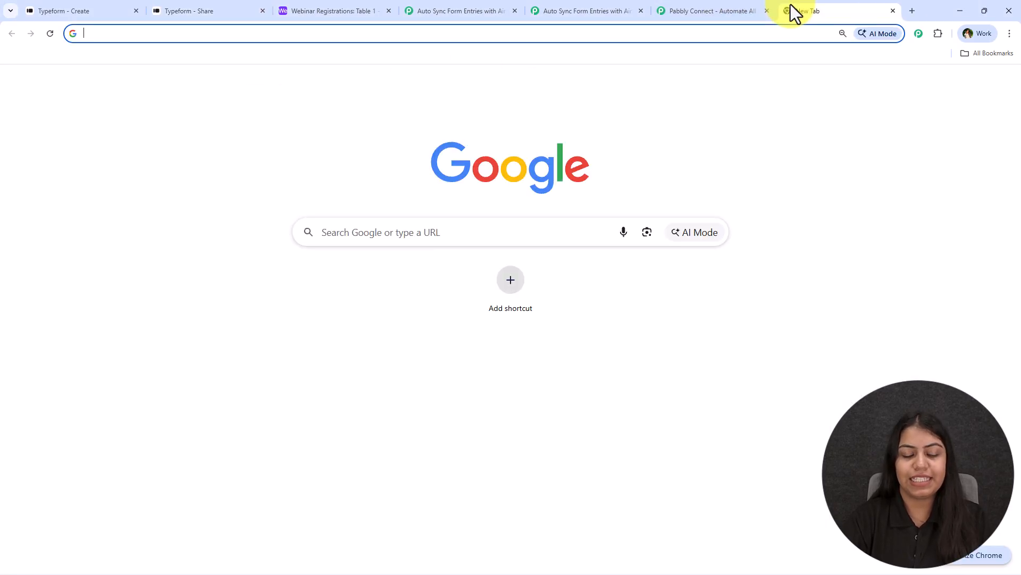
key(ctrl+v)
key(Return)
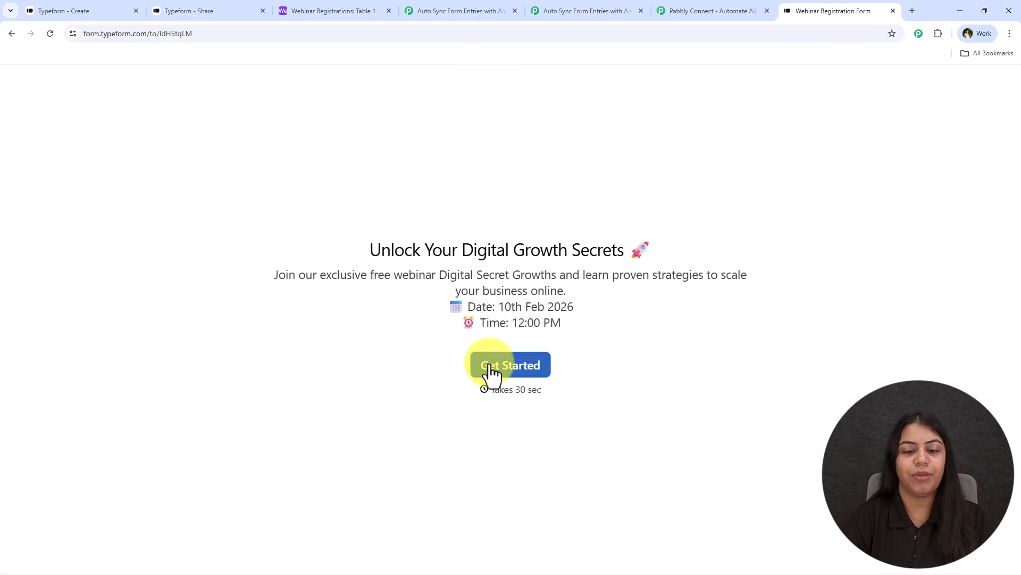
Submit a test registration using saved sample contact details, Marketing Professional as the current role, and no answer about the biggest challenge
click(490, 367)
click(334, 216)
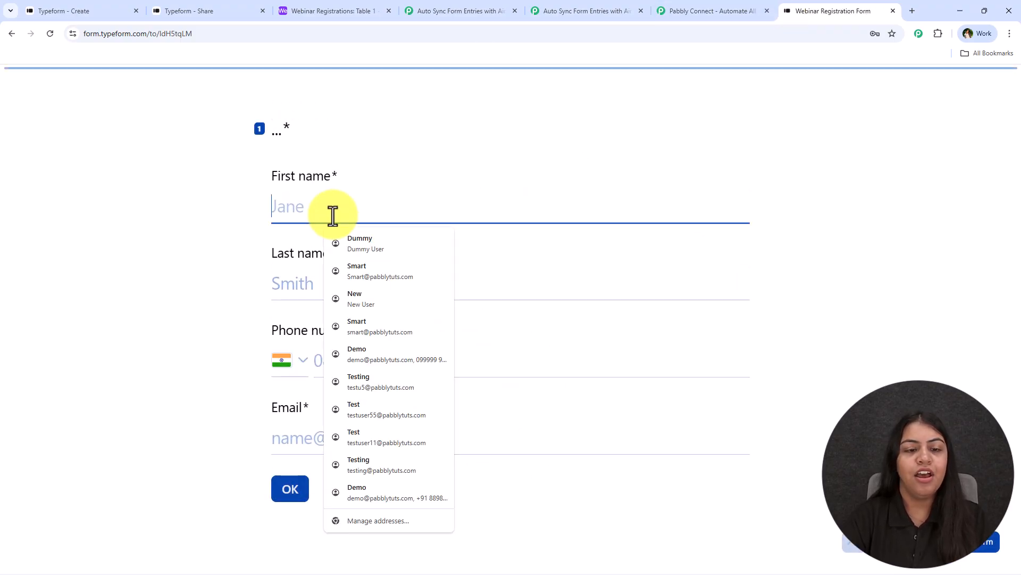
click(364, 261)
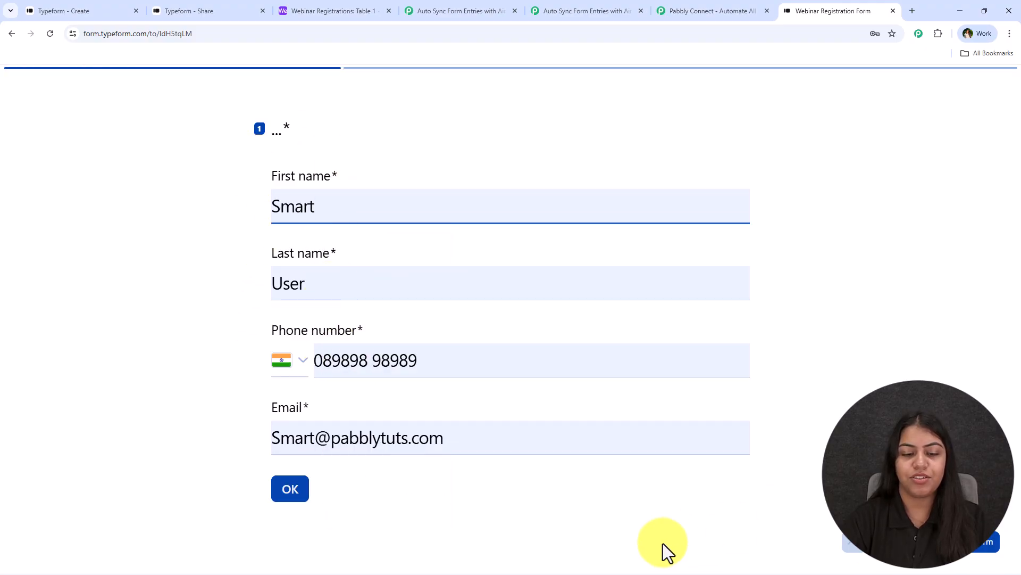
click(883, 545)
key(Return)
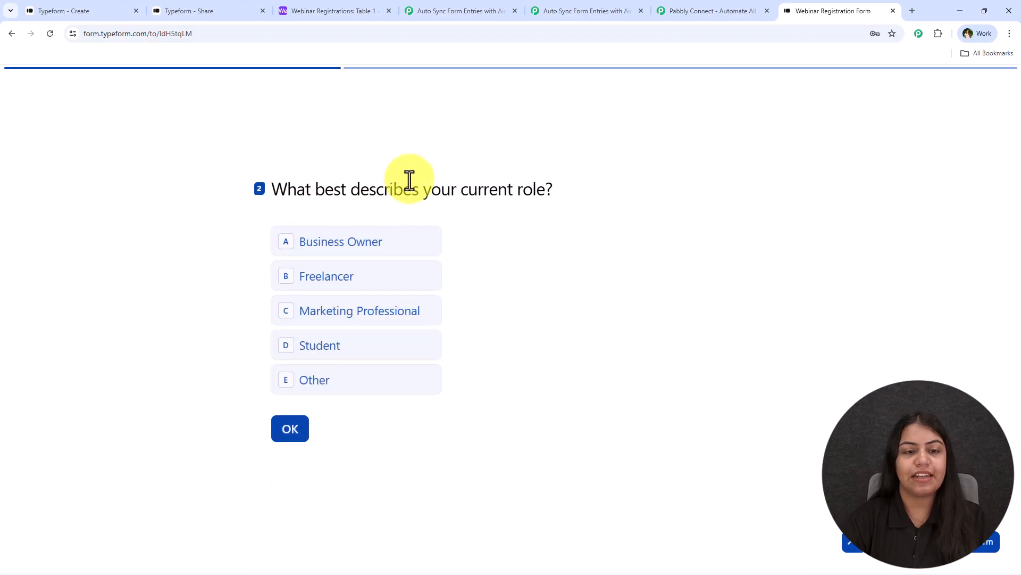
click(363, 322)
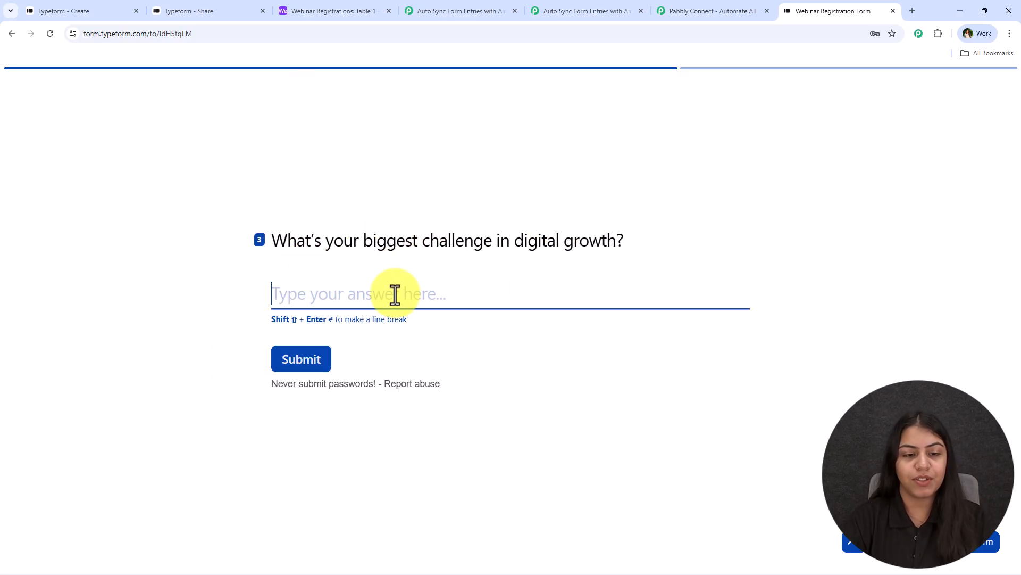
key(Return)
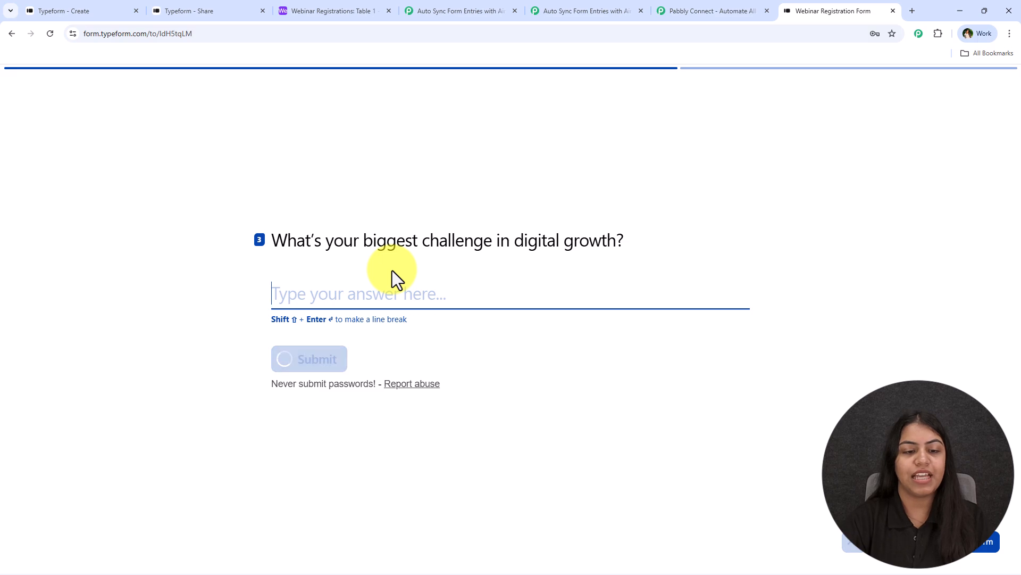
Return to the Pabbly Connect workflow and review the trigger response captured from the test registration
drag(527, 271, 490, 270)
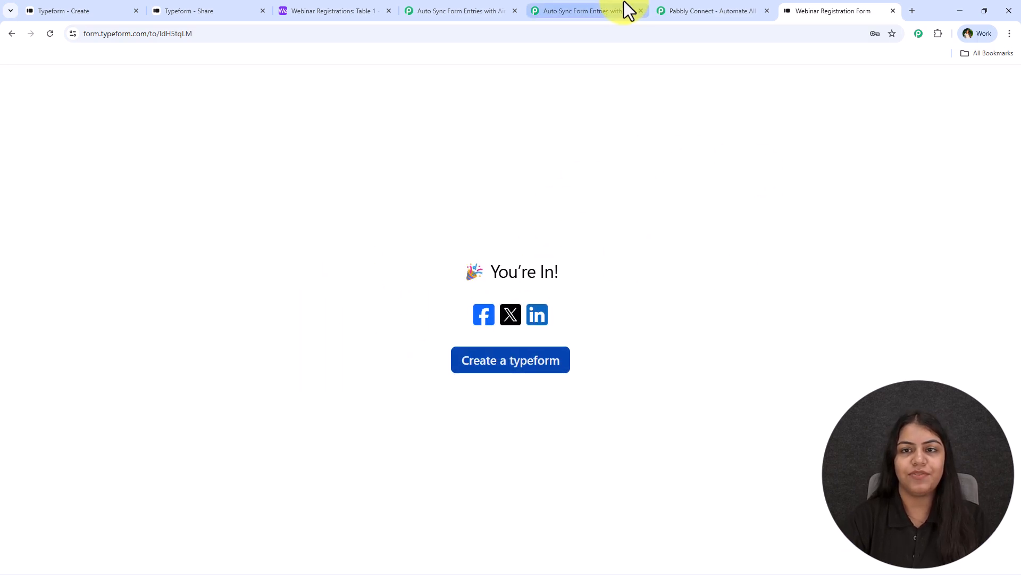
click(624, 6)
scroll(646, 433, down, 5)
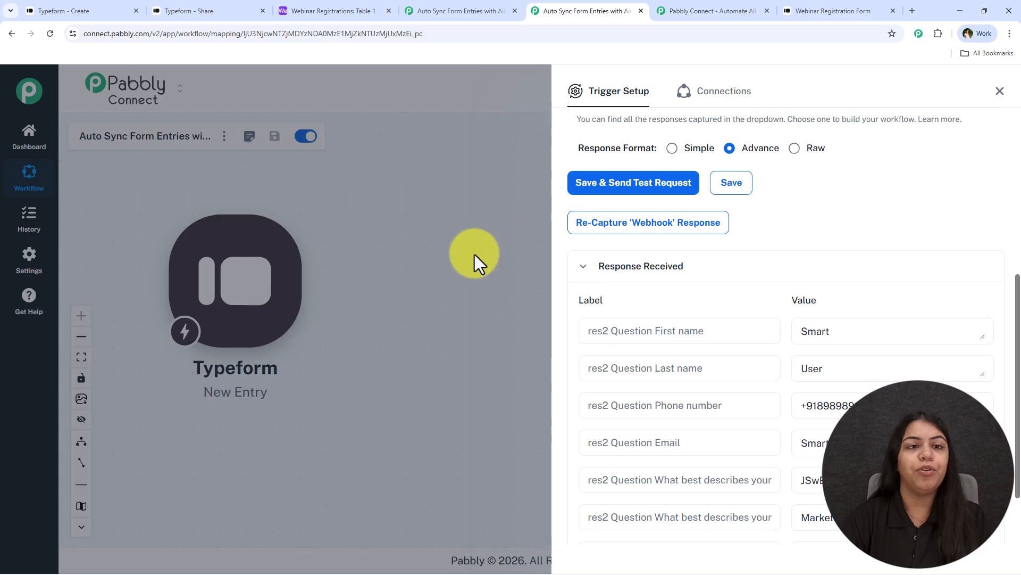
click(298, 11)
click(585, 11)
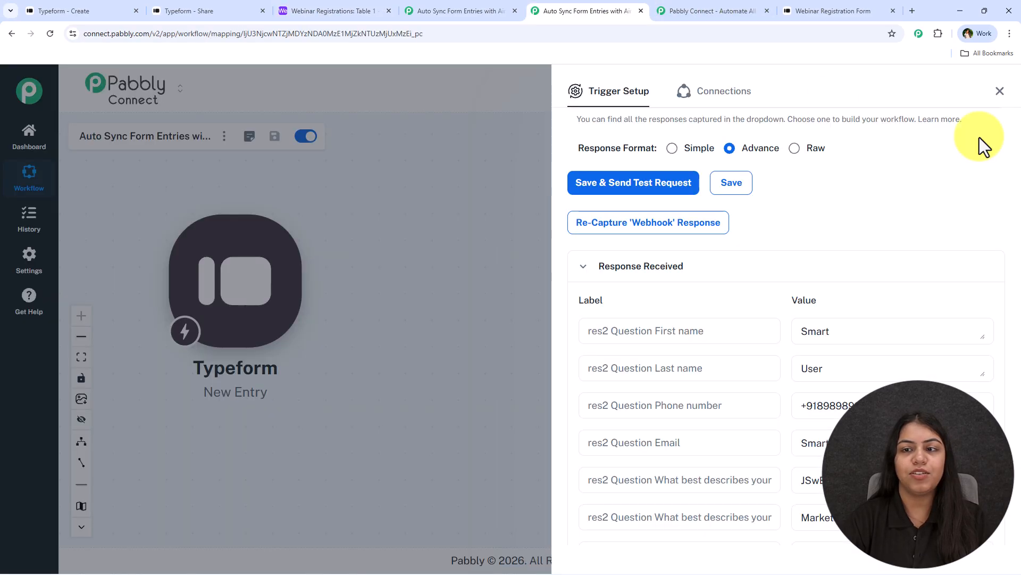
click(997, 92)
Add Airtable as the action app after the Typeform trigger, with Create Record as the event
click(323, 294)
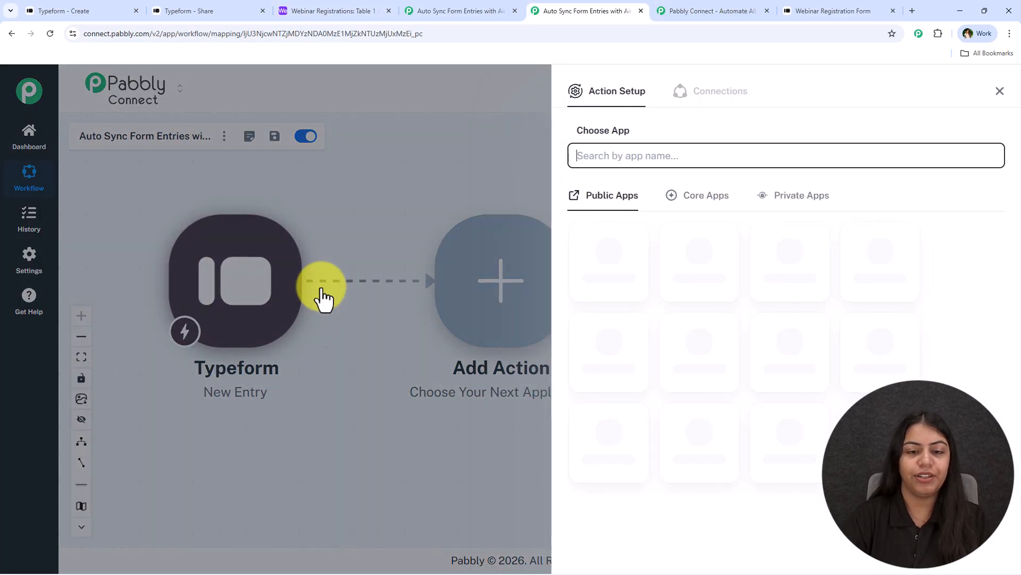
text(Ai)
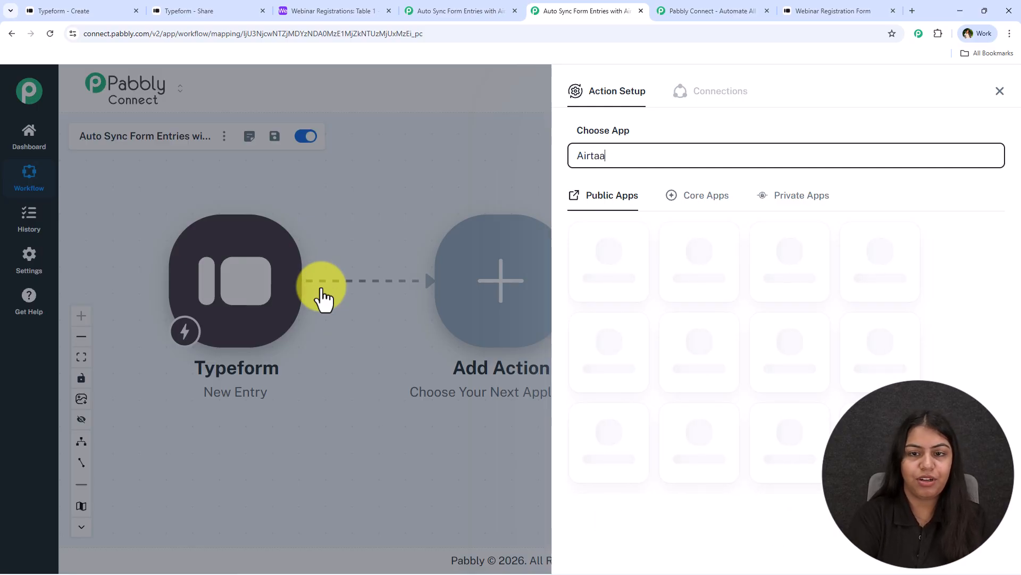
text(rtable)
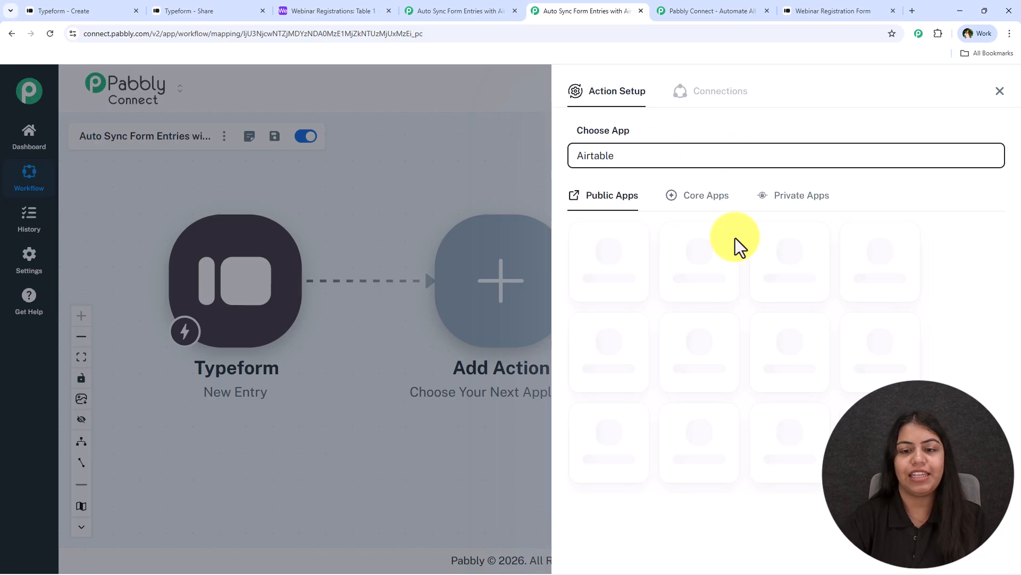
click(597, 292)
click(602, 212)
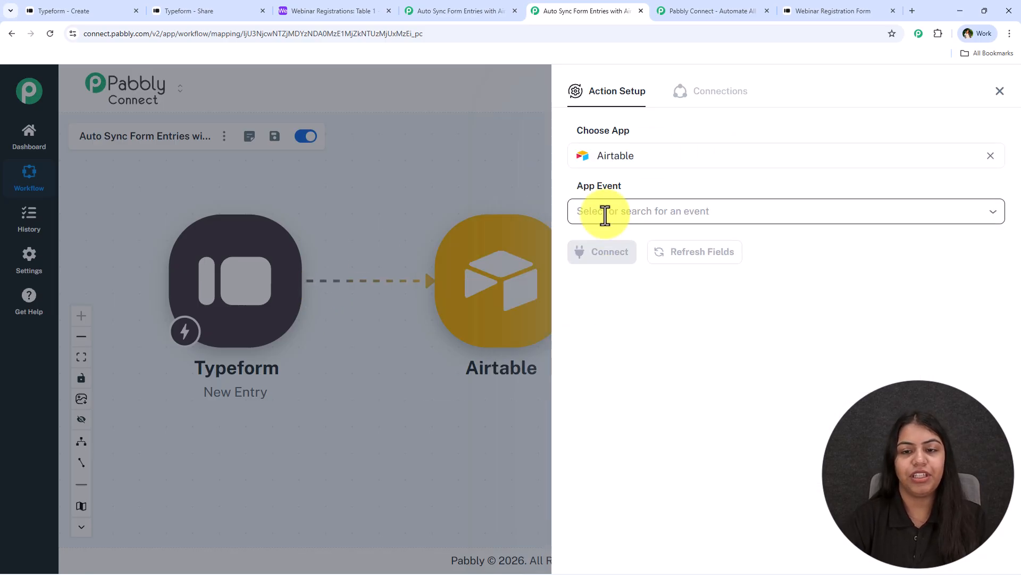
click(611, 243)
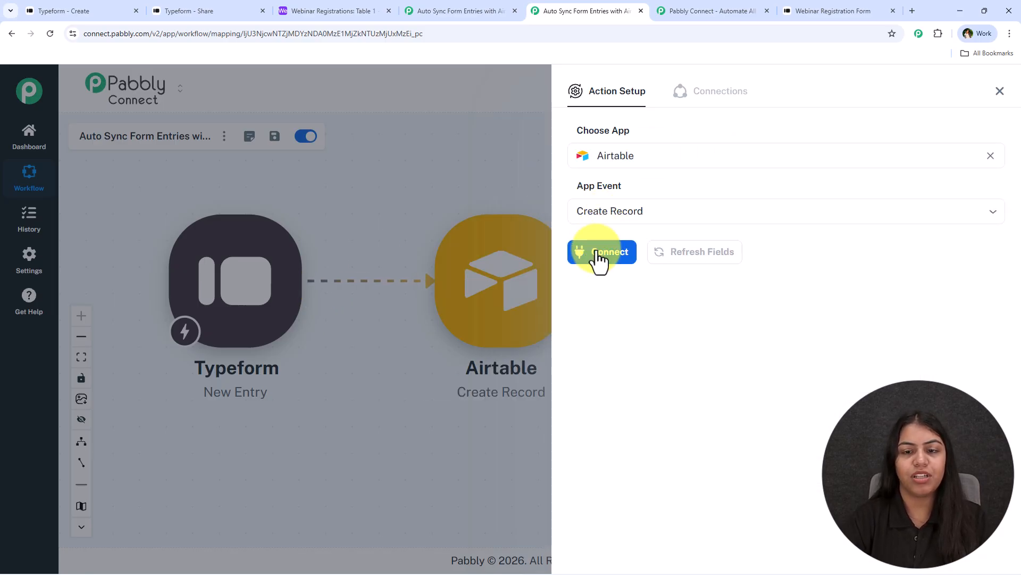
Start a new Airtable connection for the action and go through the access permissions Pabbly Connect requests
click(595, 249)
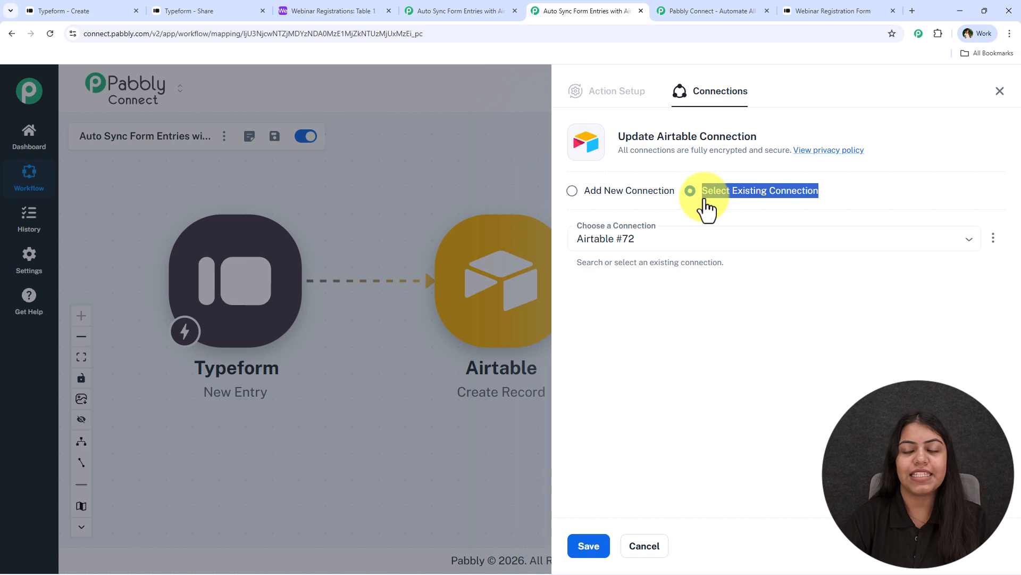
click(563, 190)
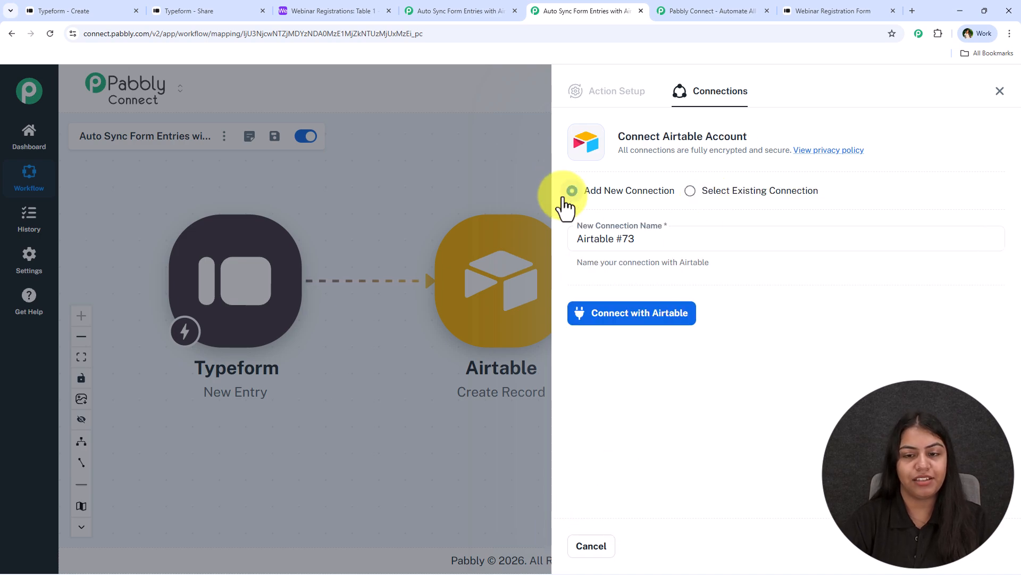
click(679, 325)
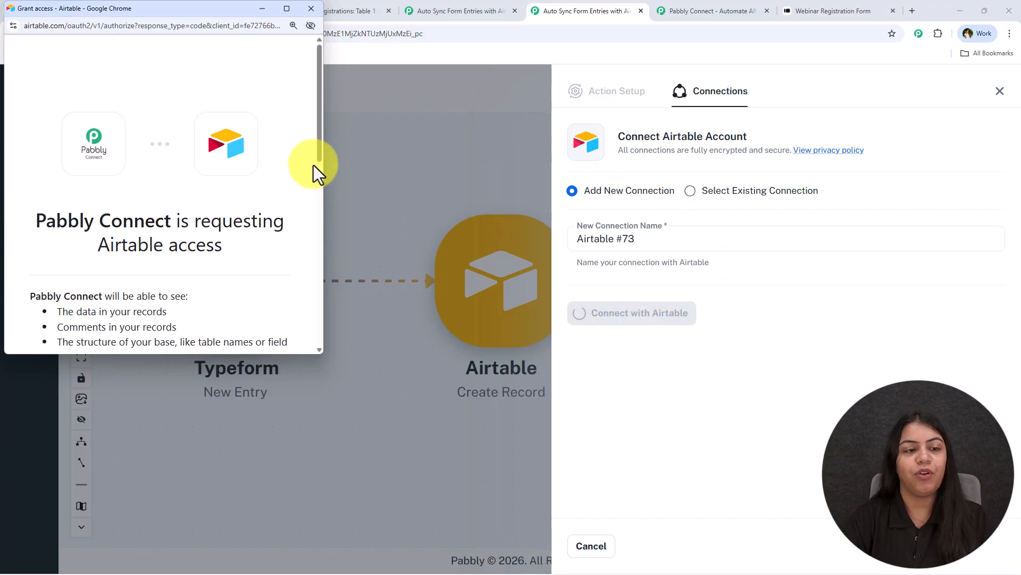
scroll(146, 250, down, 10)
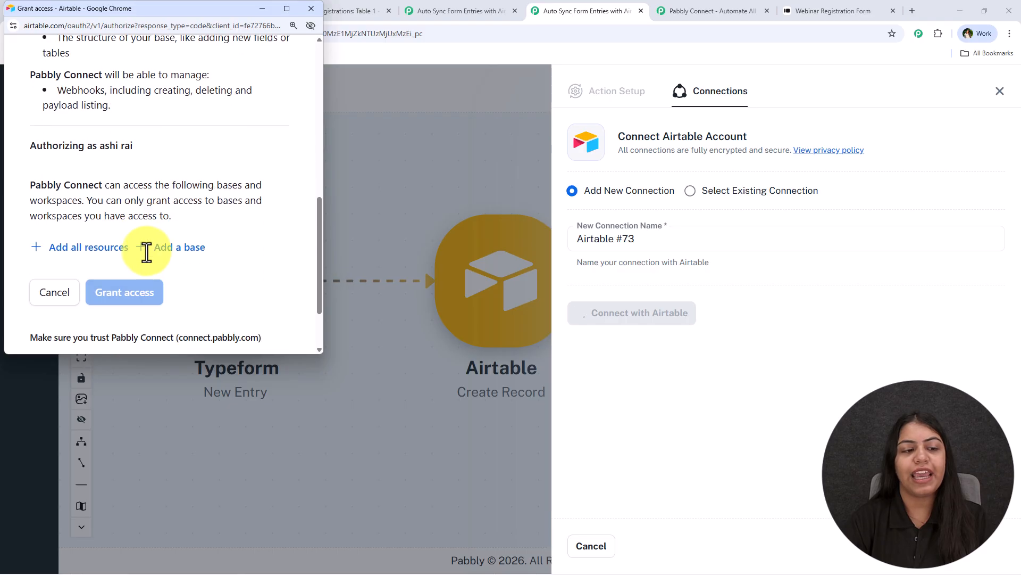
drag(224, 7, 257, 18)
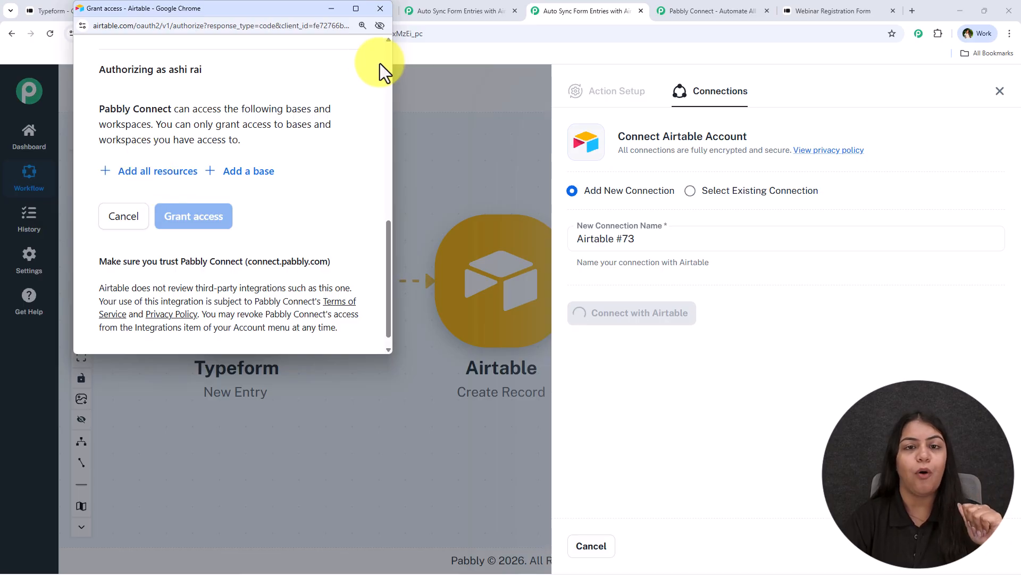
click(453, 108)
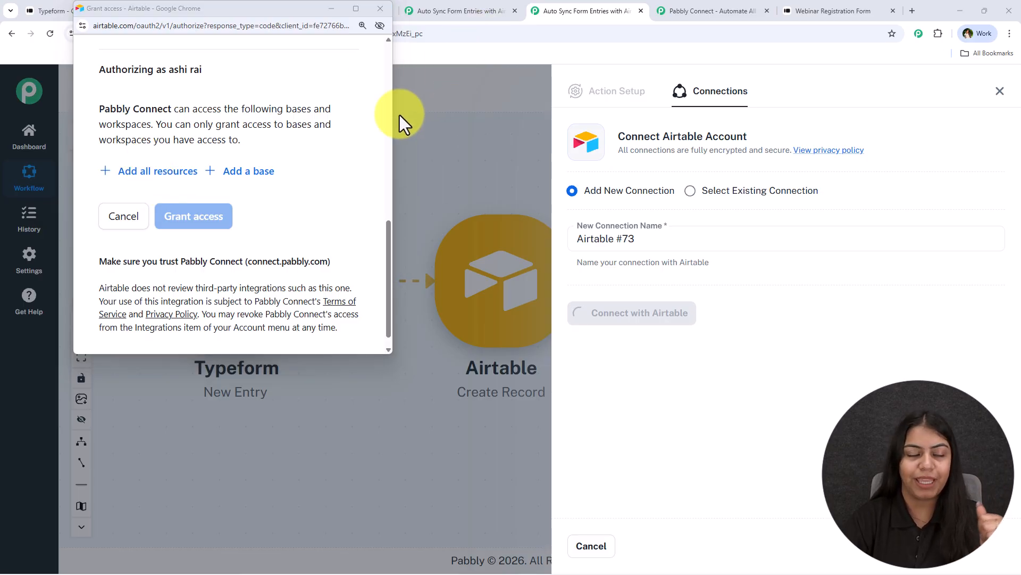
Add the Webinar Registrations base to the Airtable authorization and grant access to it
click(253, 176)
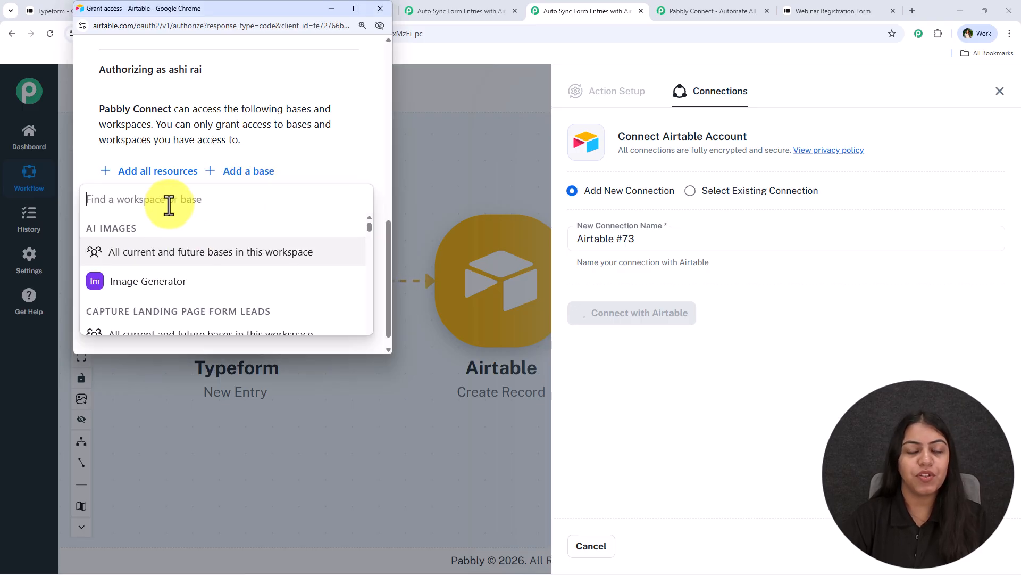
drag(211, 8, 215, 29)
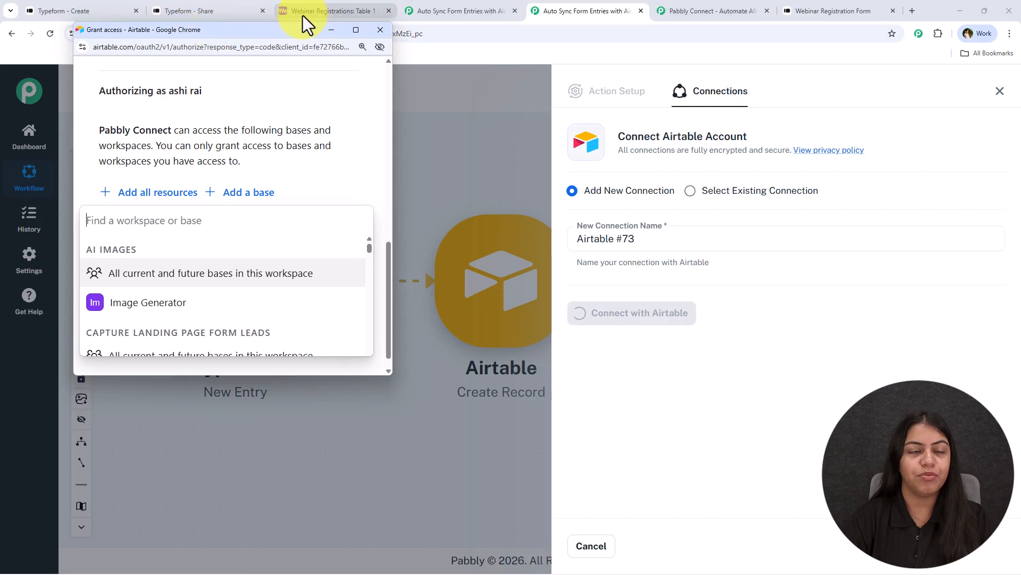
text(web)
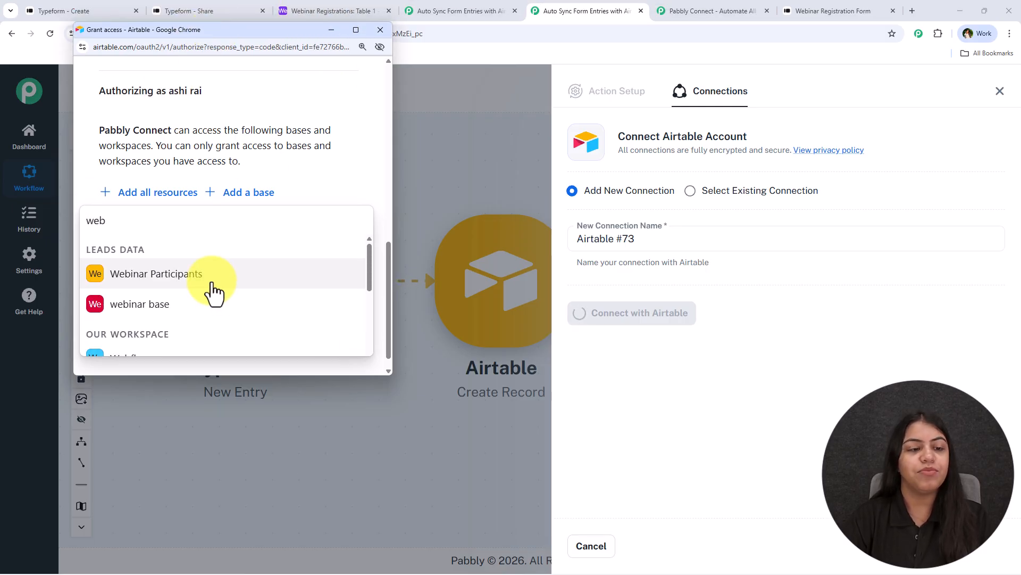
scroll(213, 292, down, 5)
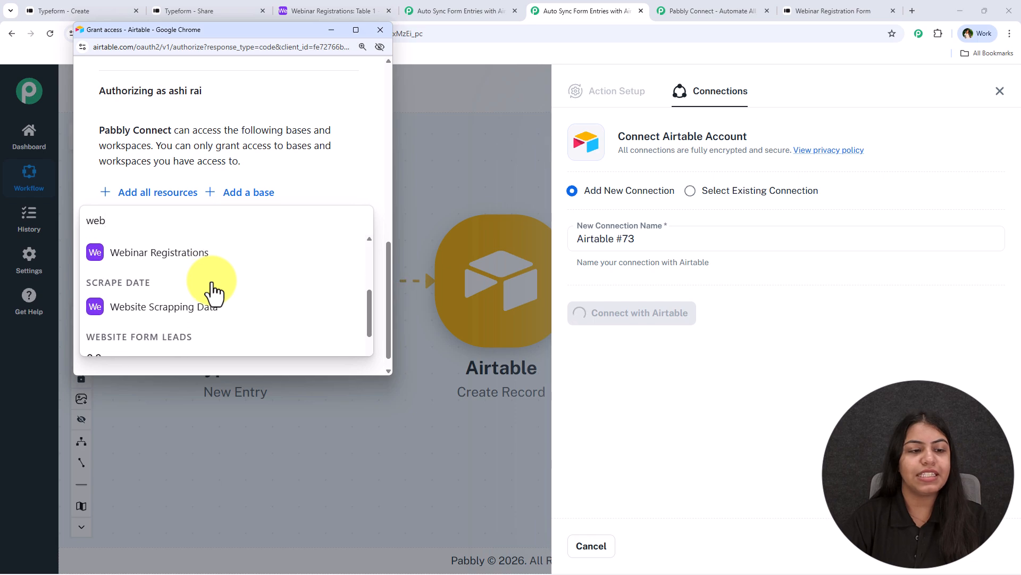
click(167, 253)
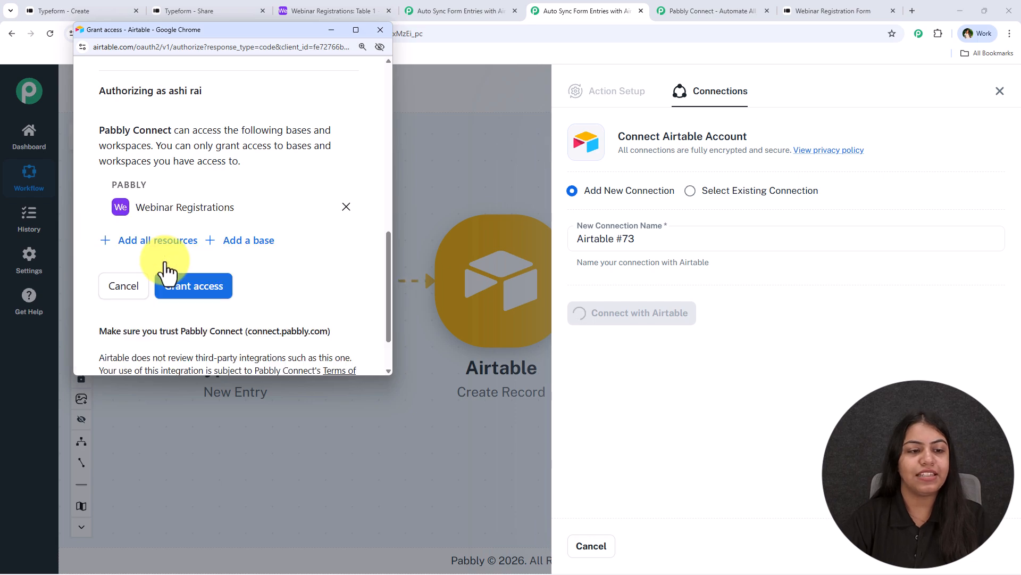
click(178, 304)
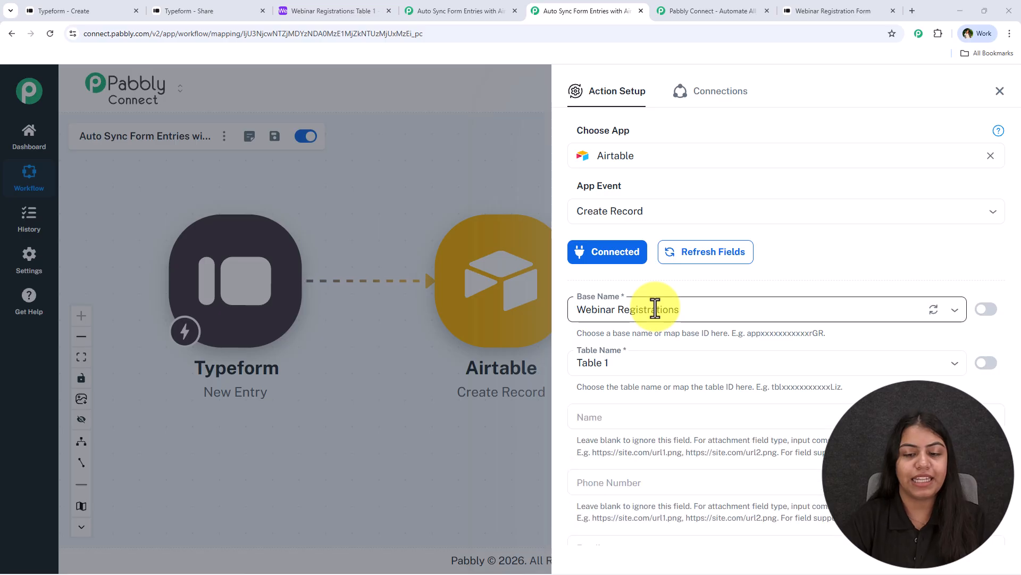
Use Webinar Registrations as the action's base and Table 1 as its table
scroll(653, 360, down, 3)
click(616, 142)
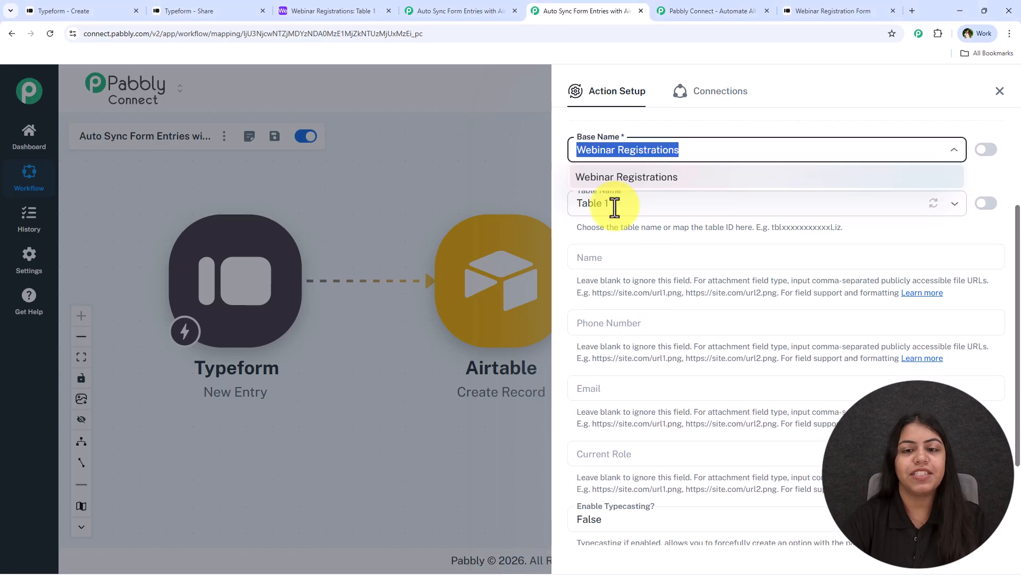
click(614, 204)
scroll(600, 297, down, 1)
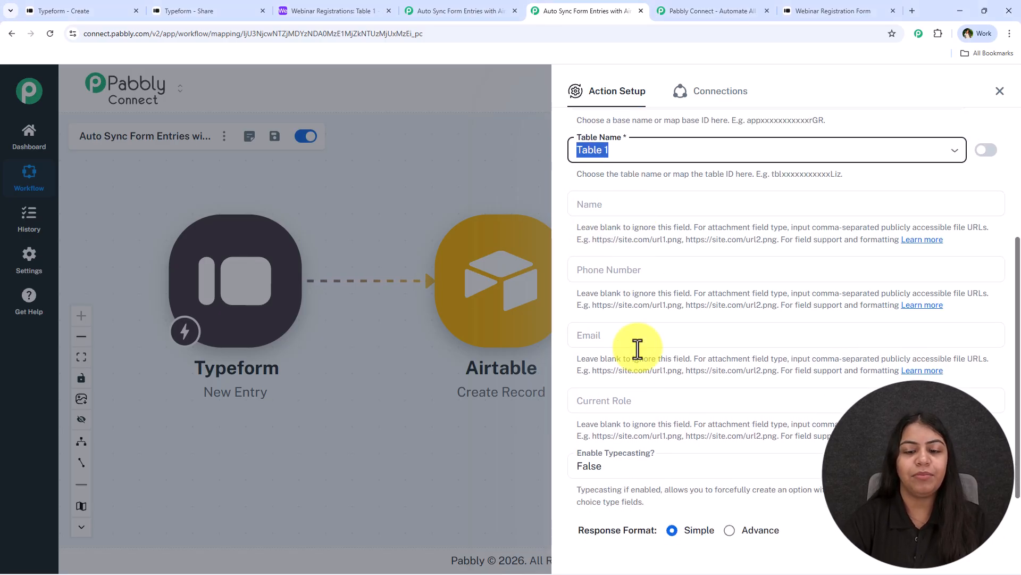
Map the Name field to the Typeform First name answer and the Phone Number field to the Phone number answer
click(627, 205)
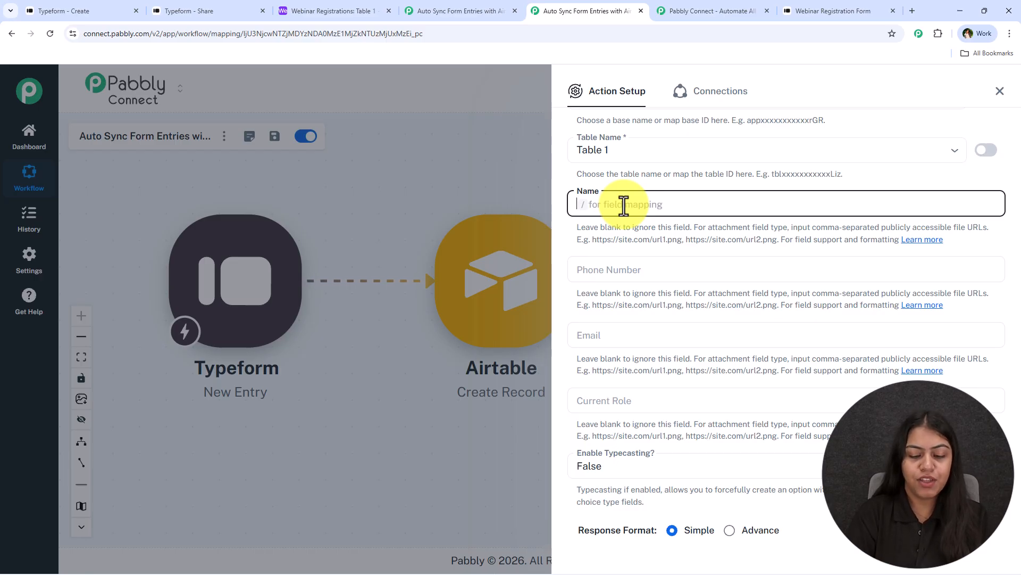
text(/n)
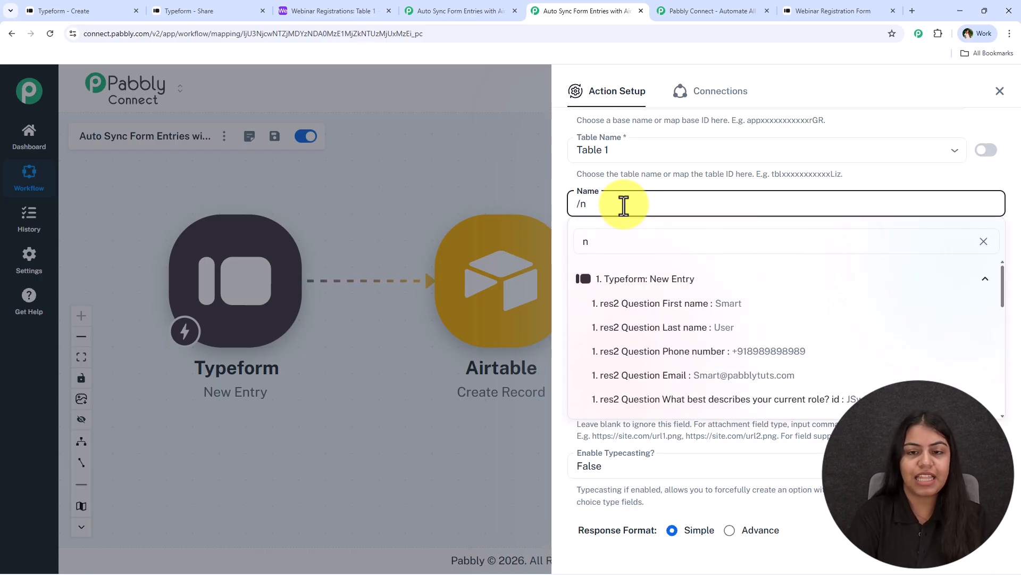
text(am)
click(714, 307)
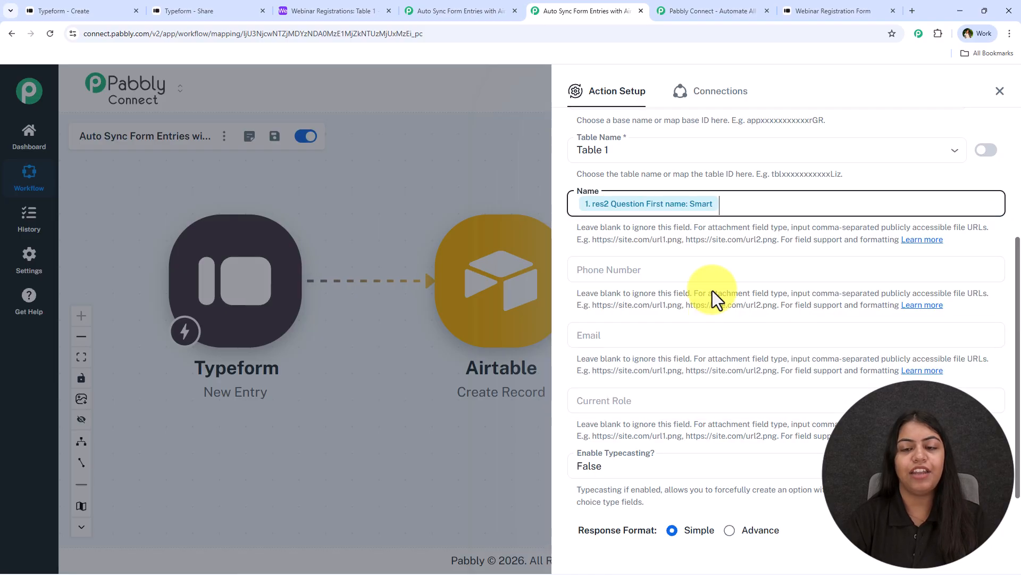
click(624, 270)
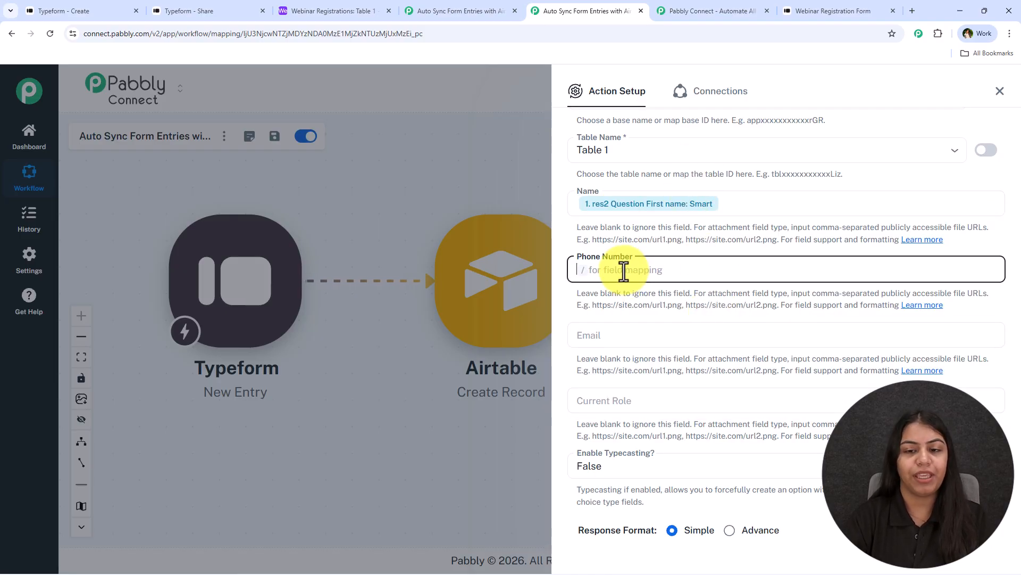
text(/ph)
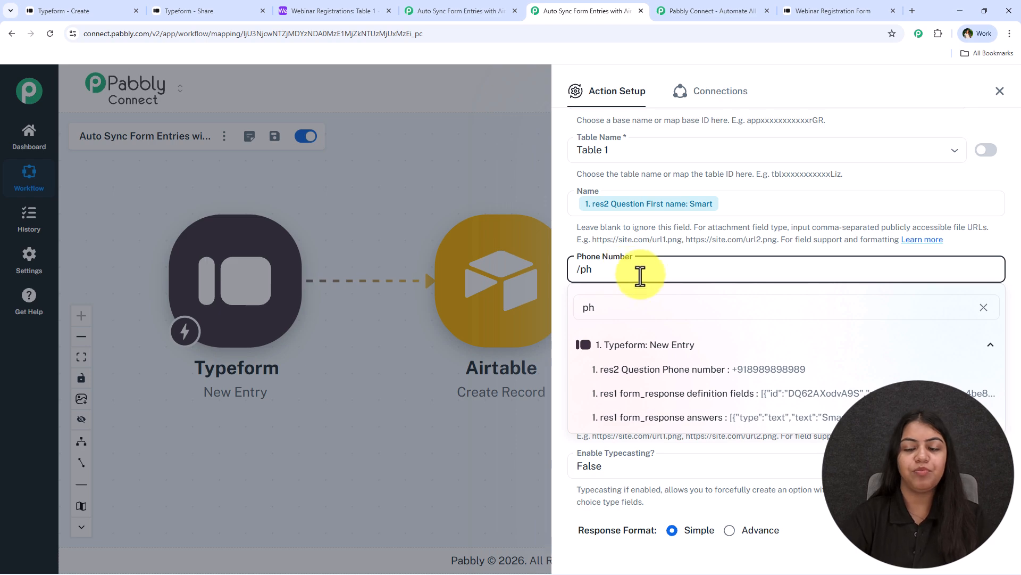
click(824, 372)
Map the Email field to the Typeform Email answer and activate the Current Role field
click(605, 335)
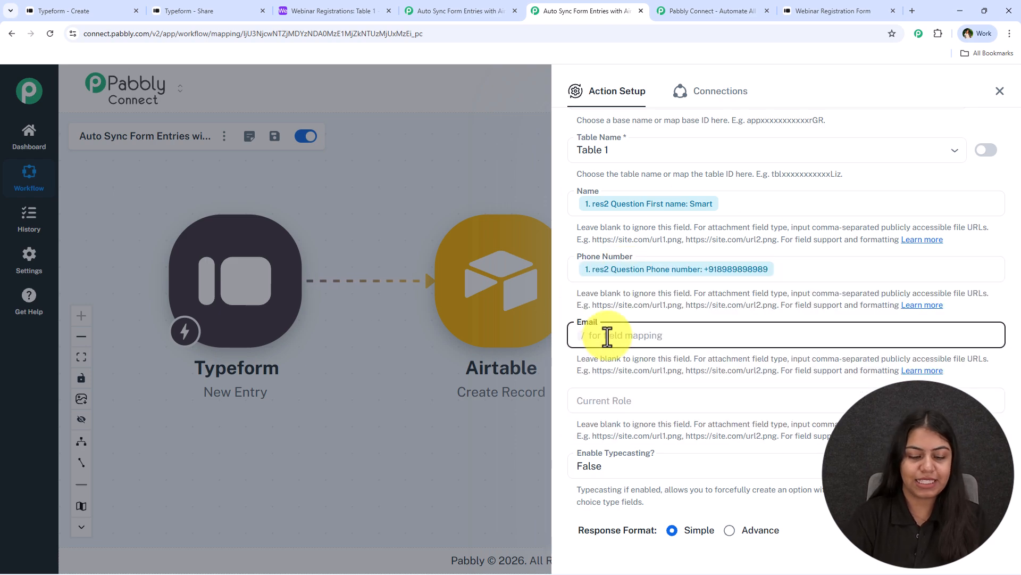
text(/#)
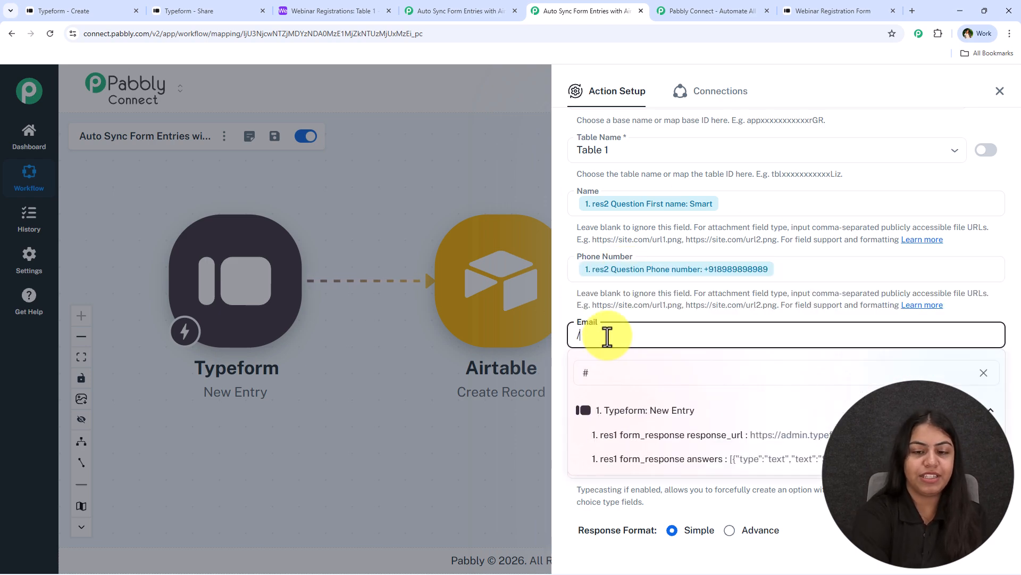
click(705, 434)
click(642, 404)
text(/cu)
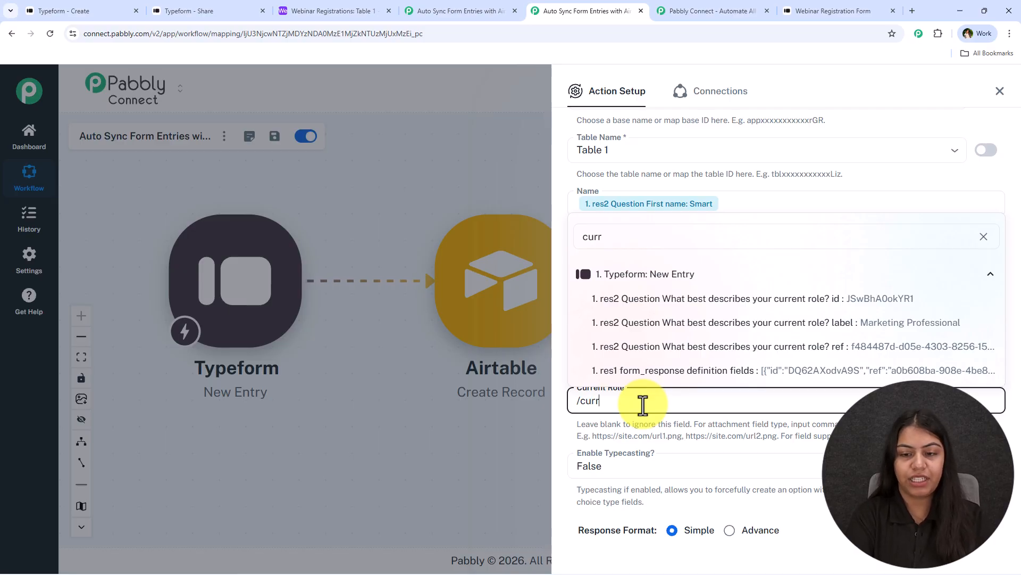
text(rr)
key(Return)
key(BackSpace)
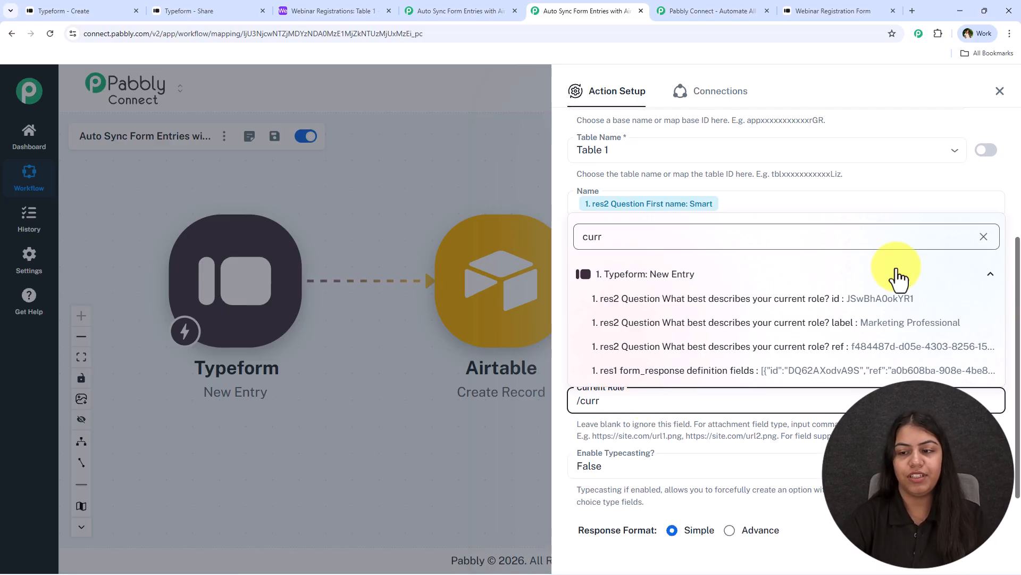
click(873, 299)
key(BackSpace)
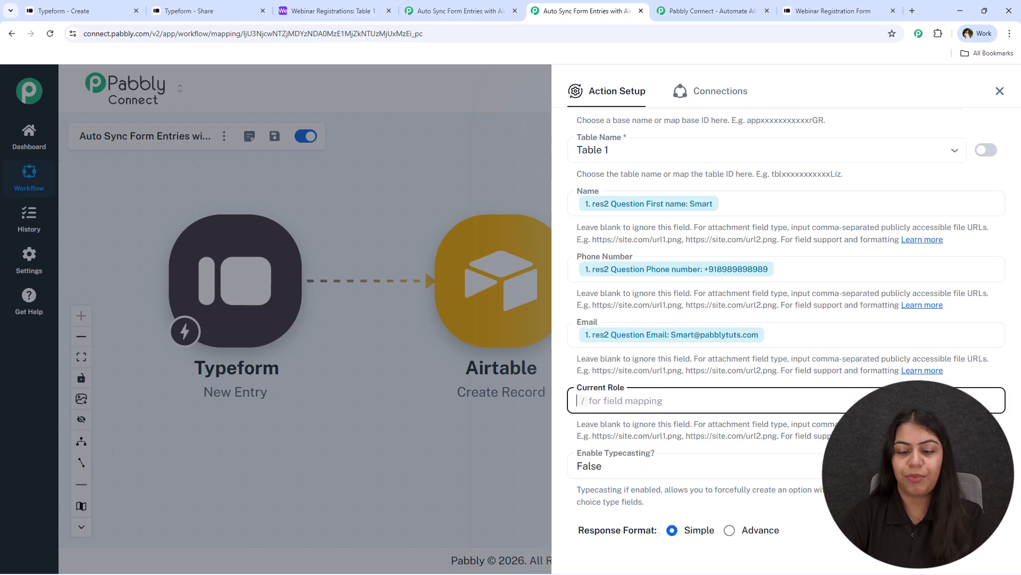
Map the Current Role field to the label of the Typeform answer to "What best describes your current role?"
text(/)
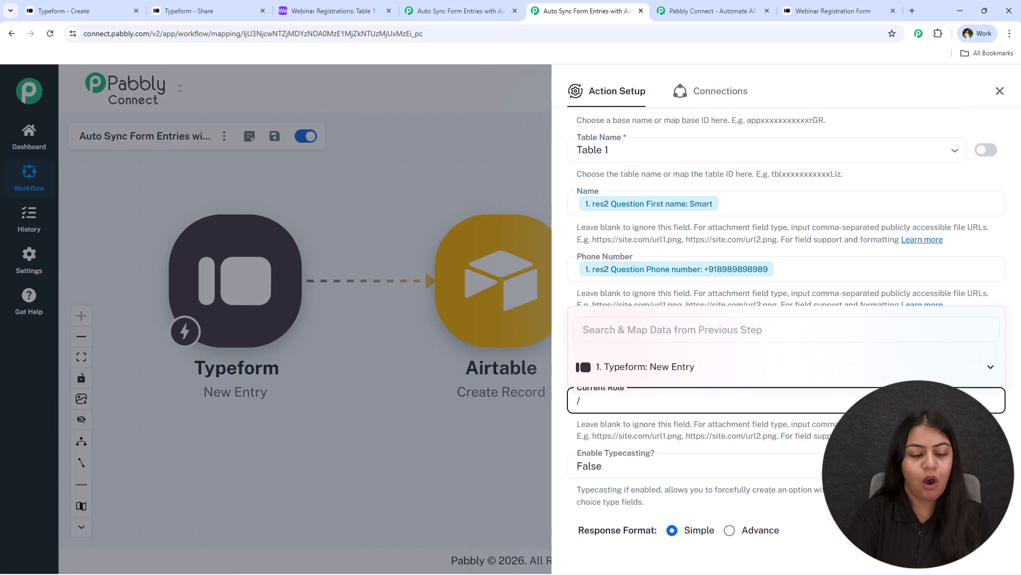
text(cu)
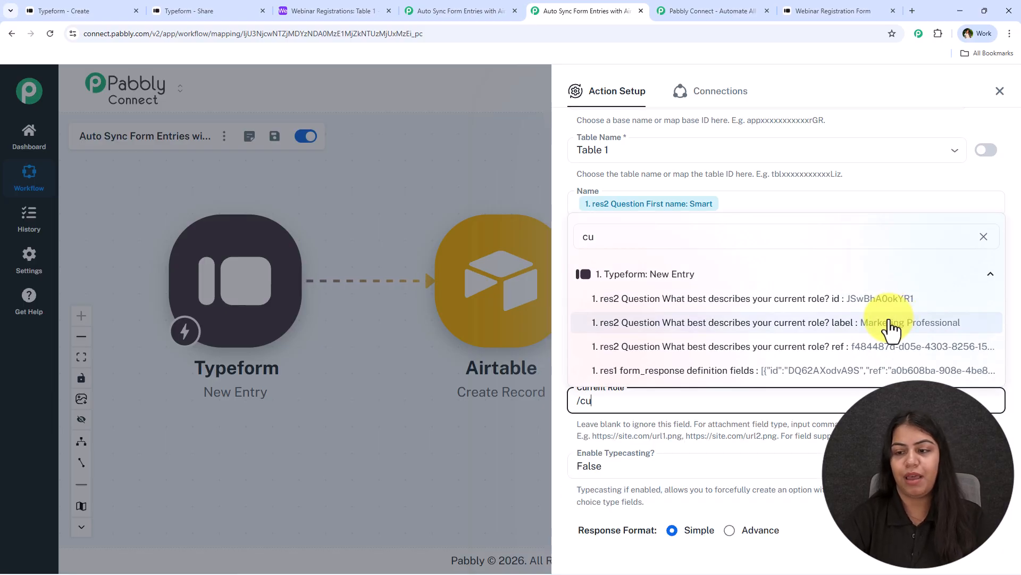
click(871, 325)
Append the Typeform Last name answer after the First name answer in the Name field mapping
click(741, 202)
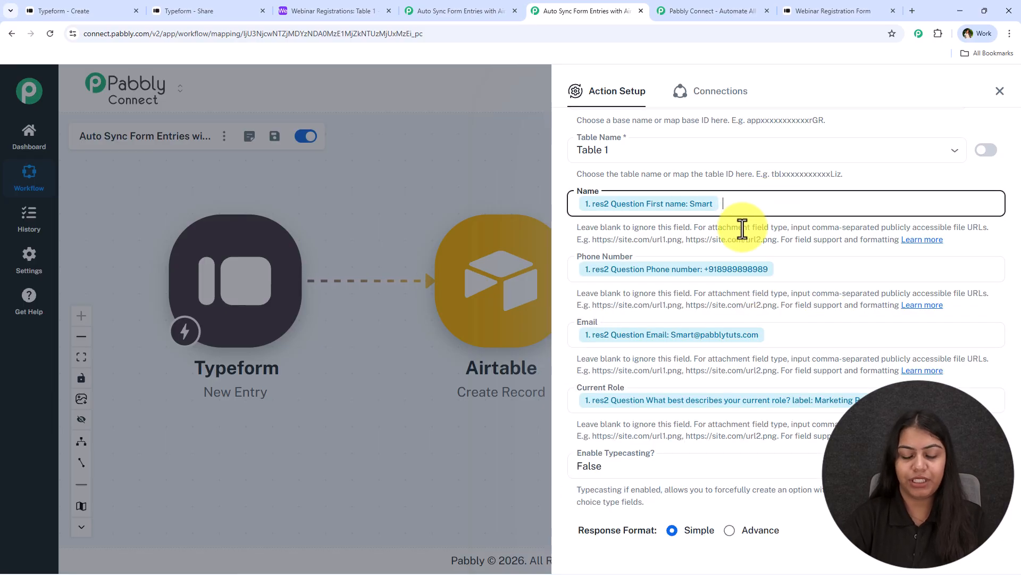
text(/la)
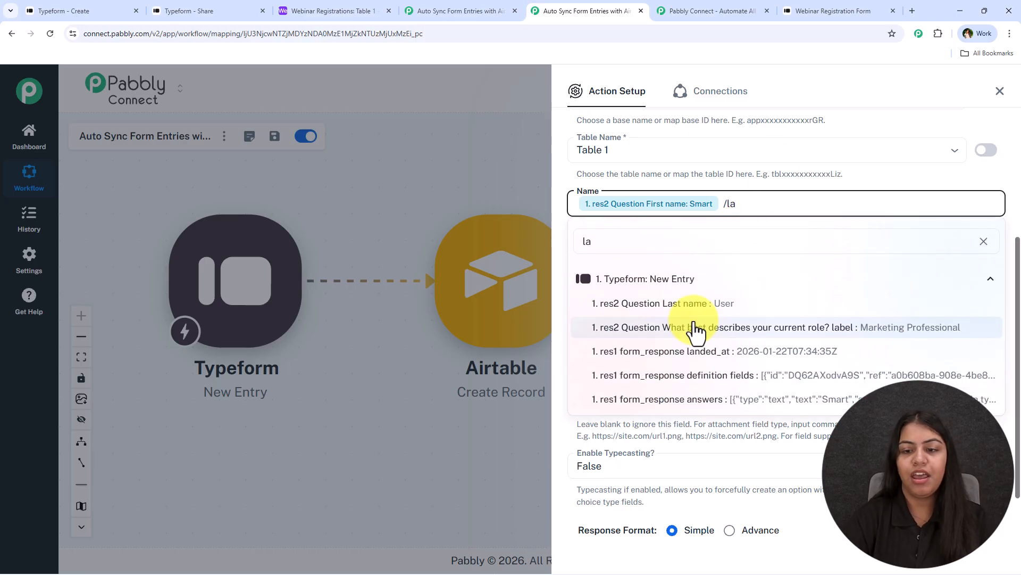
click(690, 307)
Keep Enable Typecasting at False, save the Airtable action and send a test request to review its response
scroll(756, 353, down, 2)
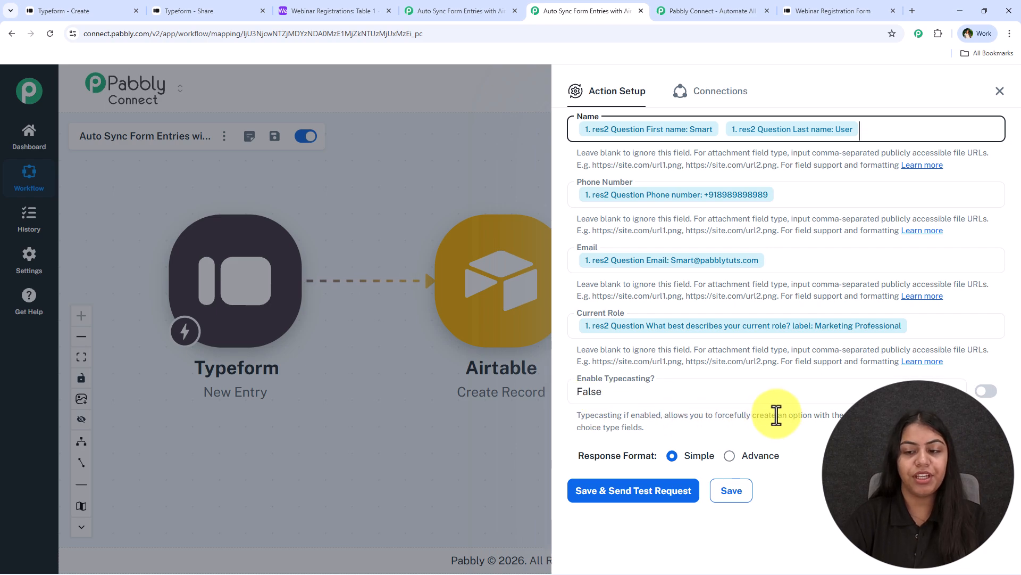
click(783, 400)
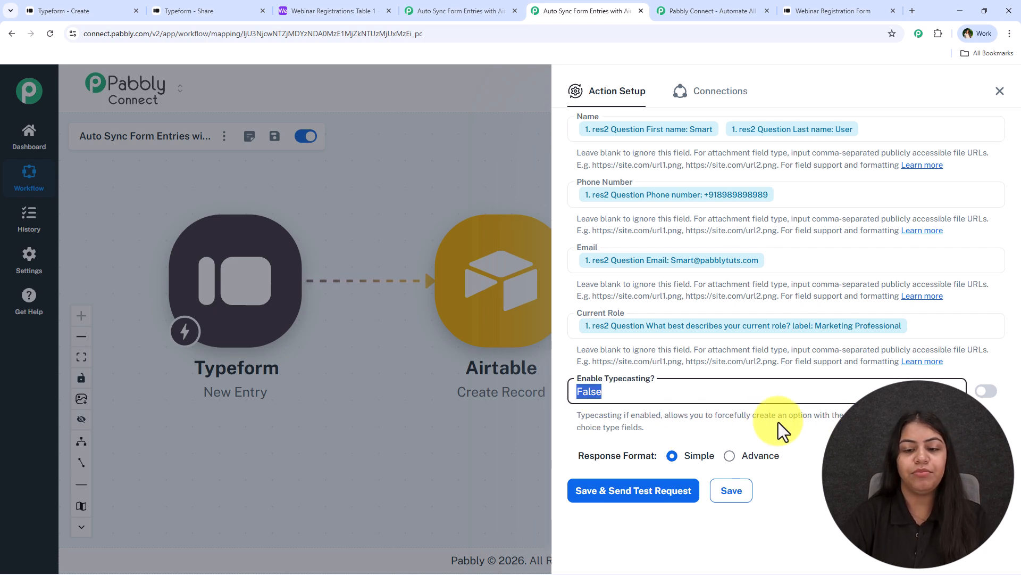
click(623, 395)
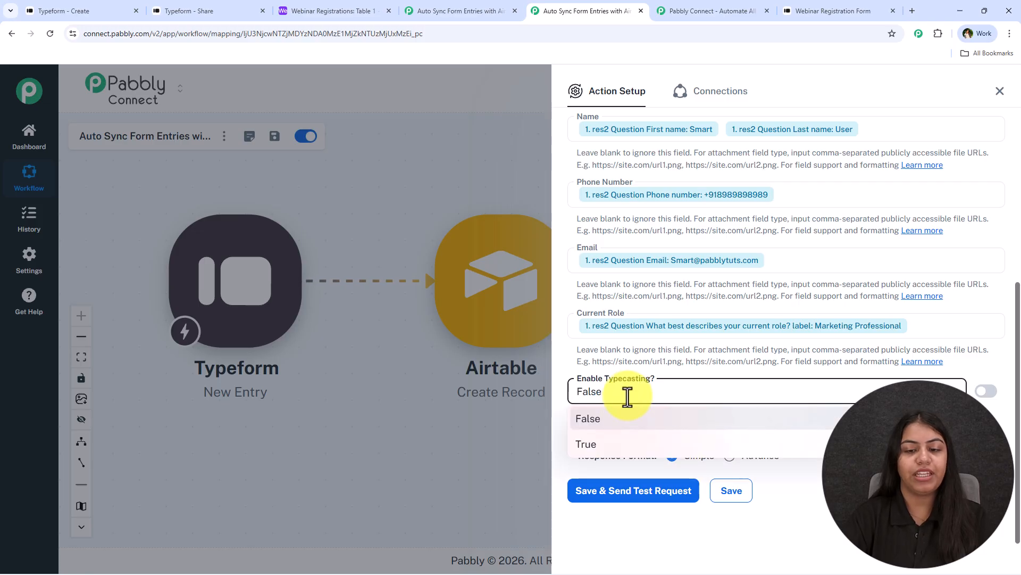
click(613, 425)
click(616, 494)
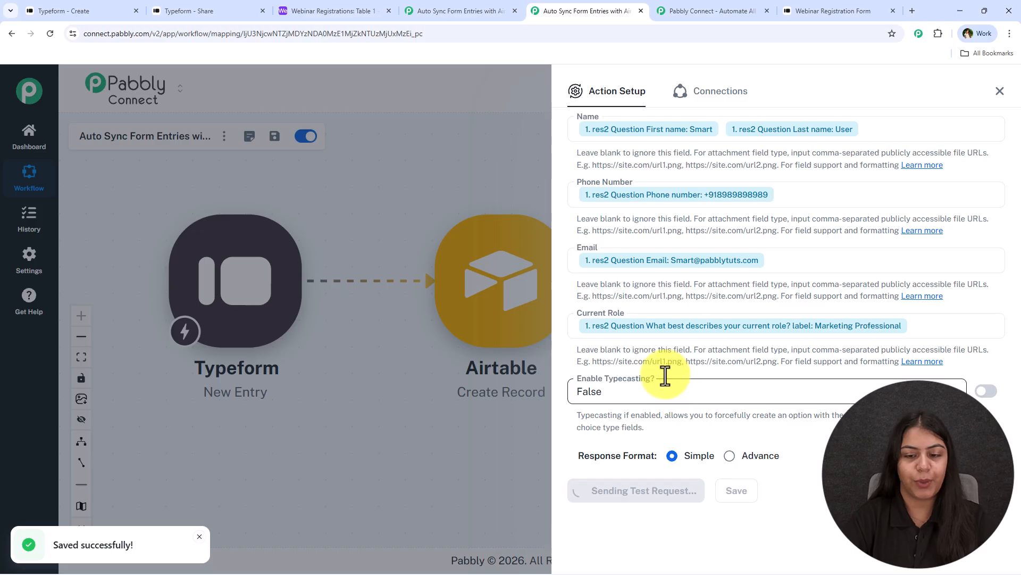
scroll(667, 373, down, 5)
scroll(670, 378, down, 1)
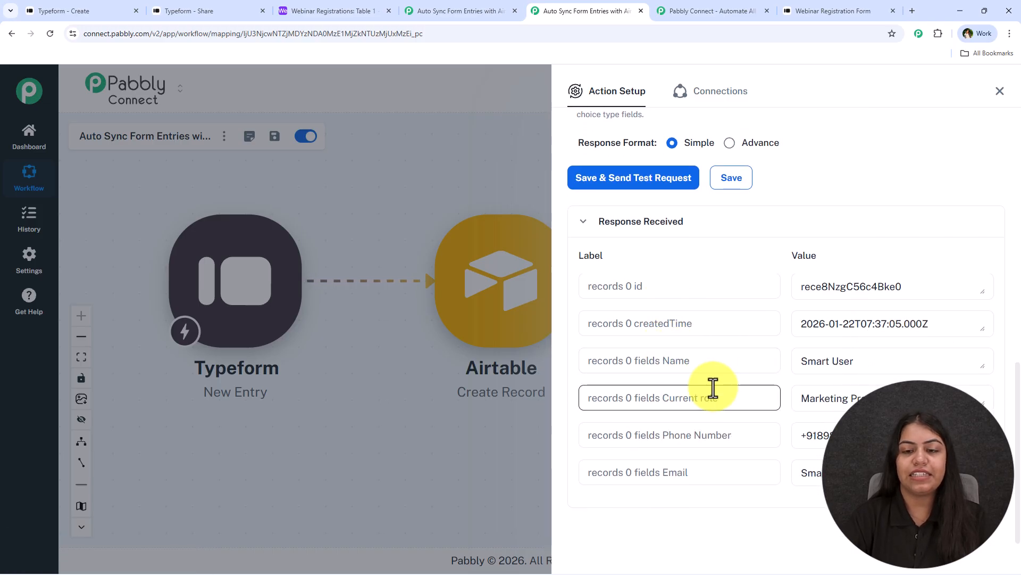
Close the action setup and move the Airtable step lower on the workflow canvas
click(1001, 91)
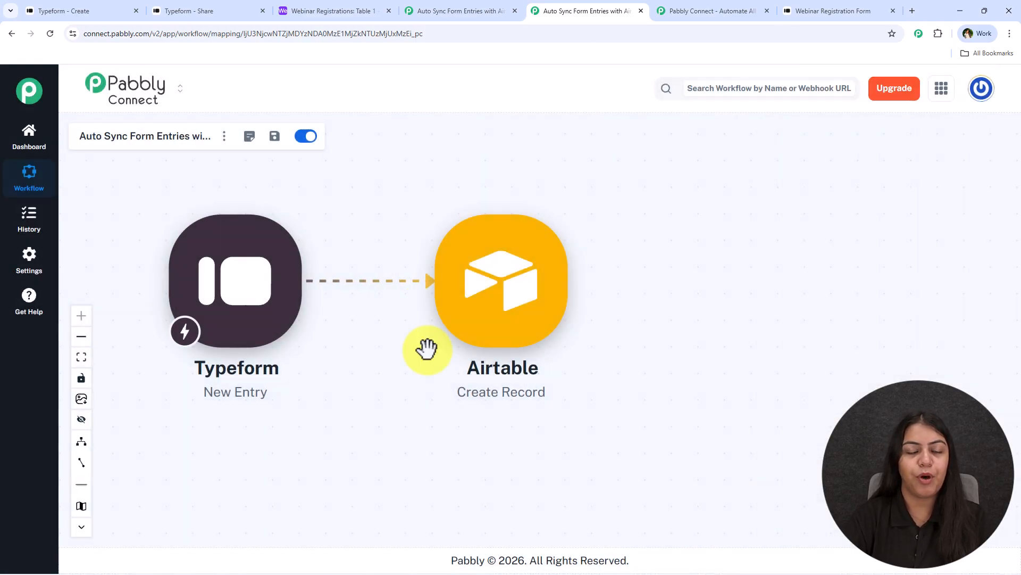
drag(519, 321, 527, 430)
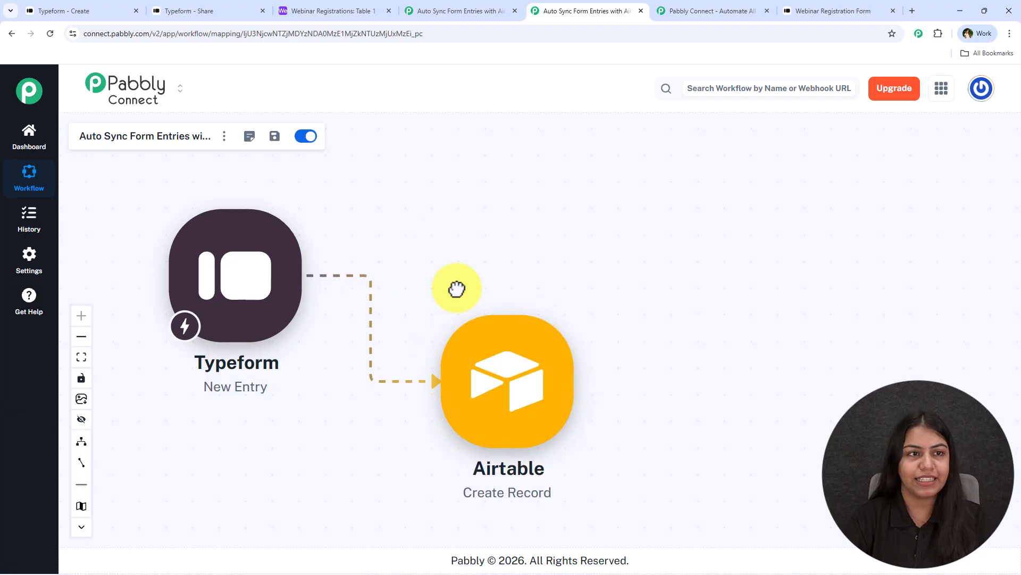
Check the new second record's name, phone number, email and current role in Airtable's Webinar Registrations table
click(361, 10)
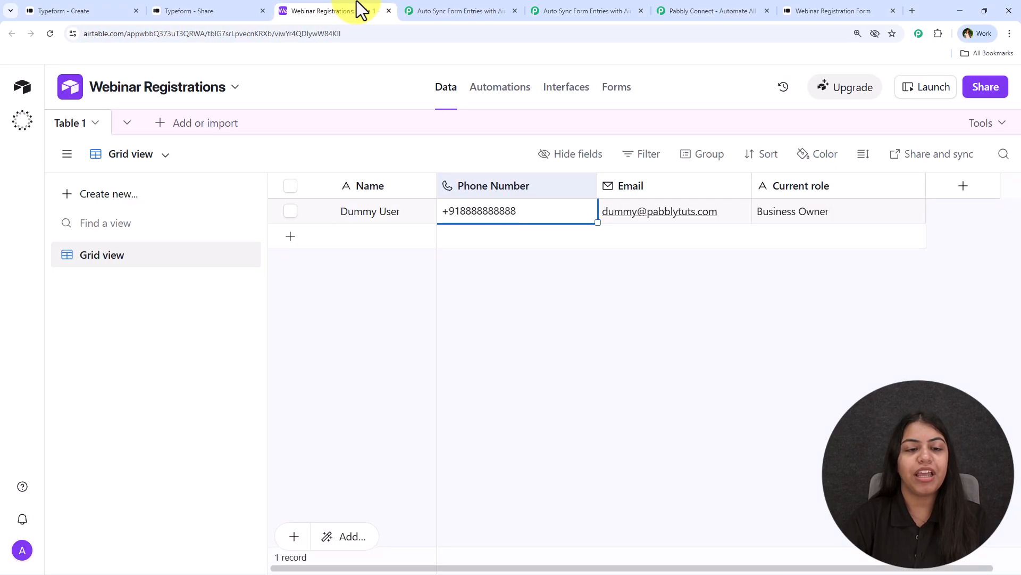
click(352, 242)
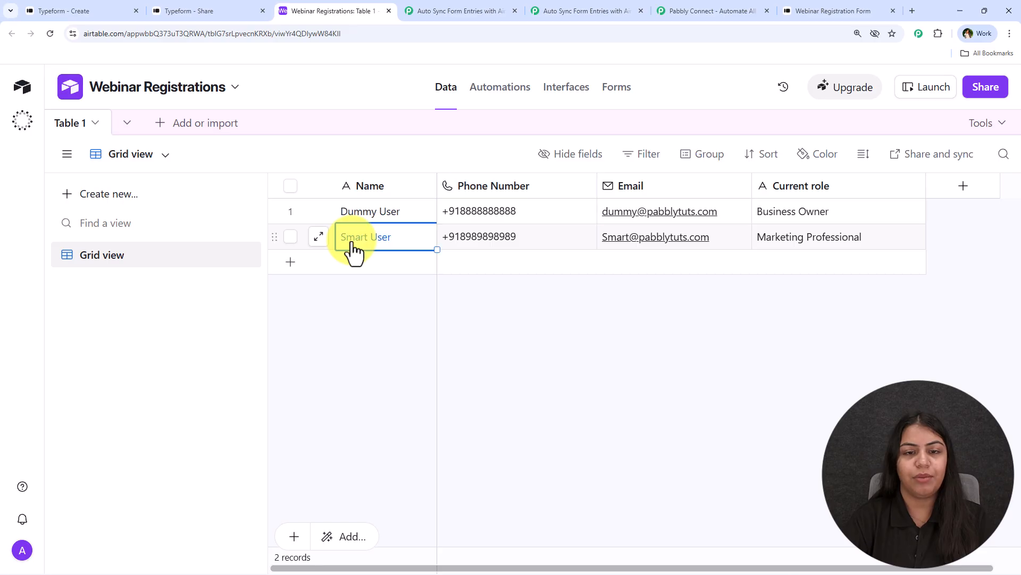
click(580, 245)
click(707, 244)
click(819, 243)
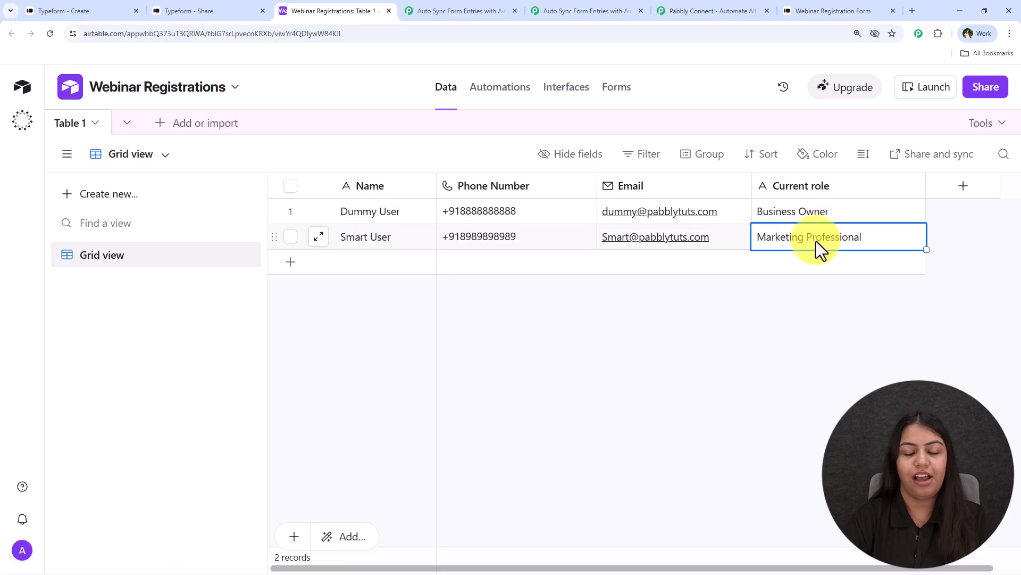
Reload the Typeform registration form and submit a new entry with saved name, phone and email details, leaving the current role unanswered
click(833, 11)
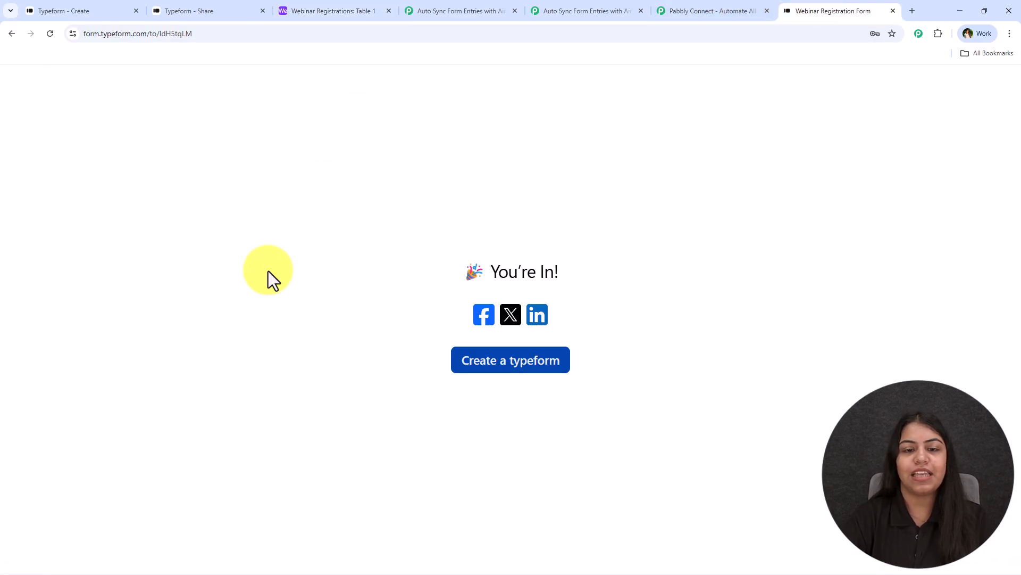
click(52, 36)
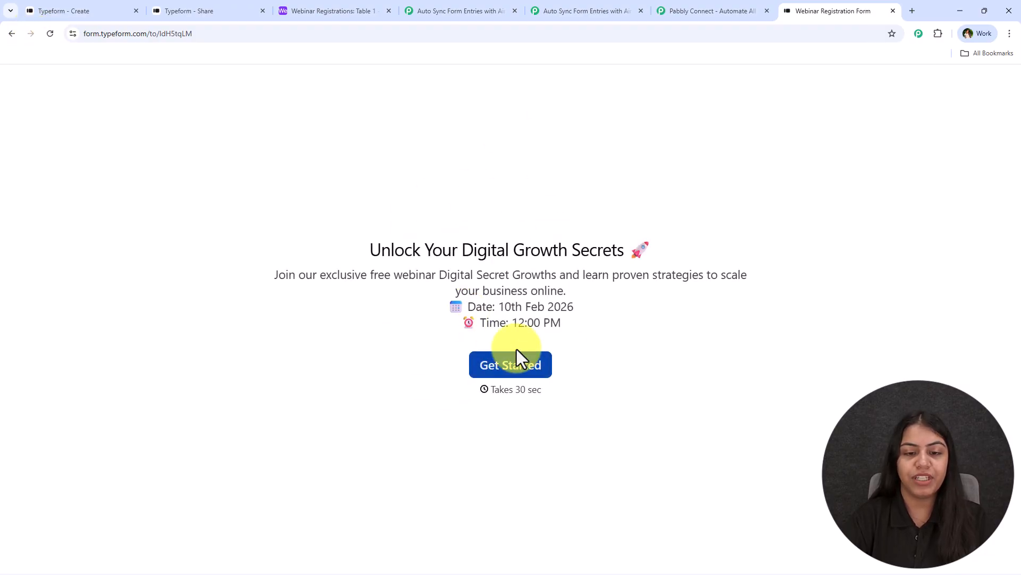
click(522, 364)
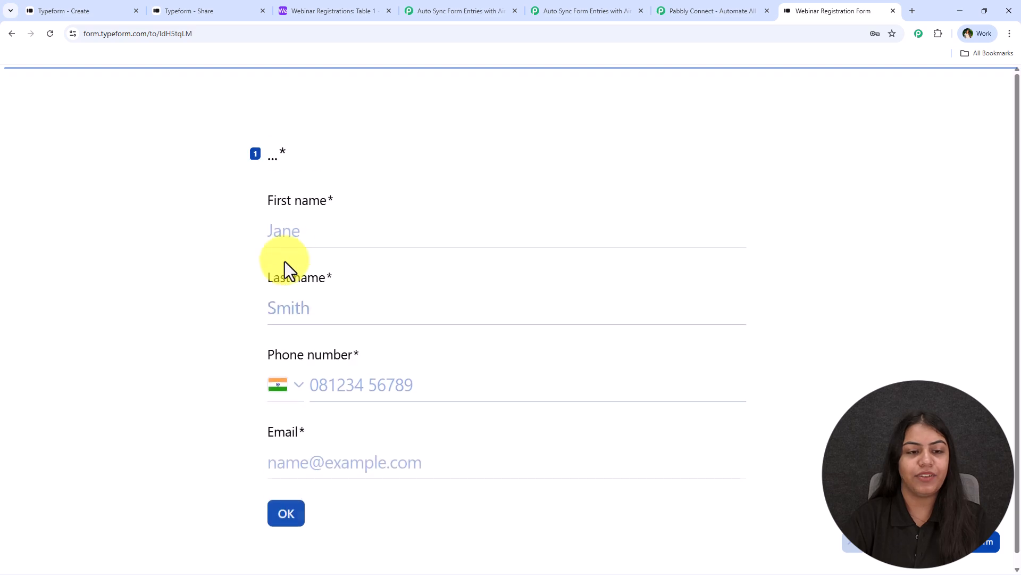
click(303, 226)
click(350, 323)
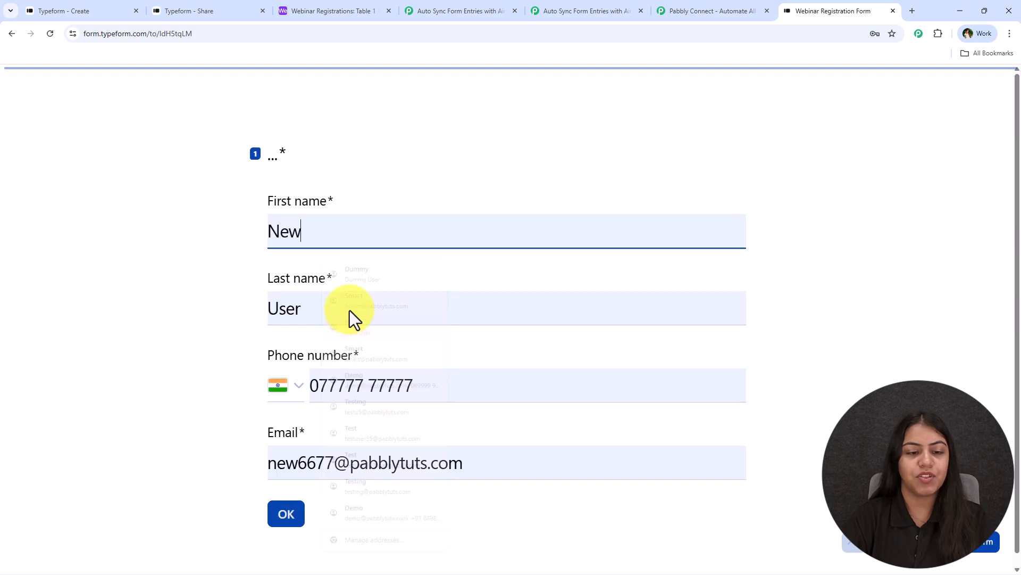
click(293, 520)
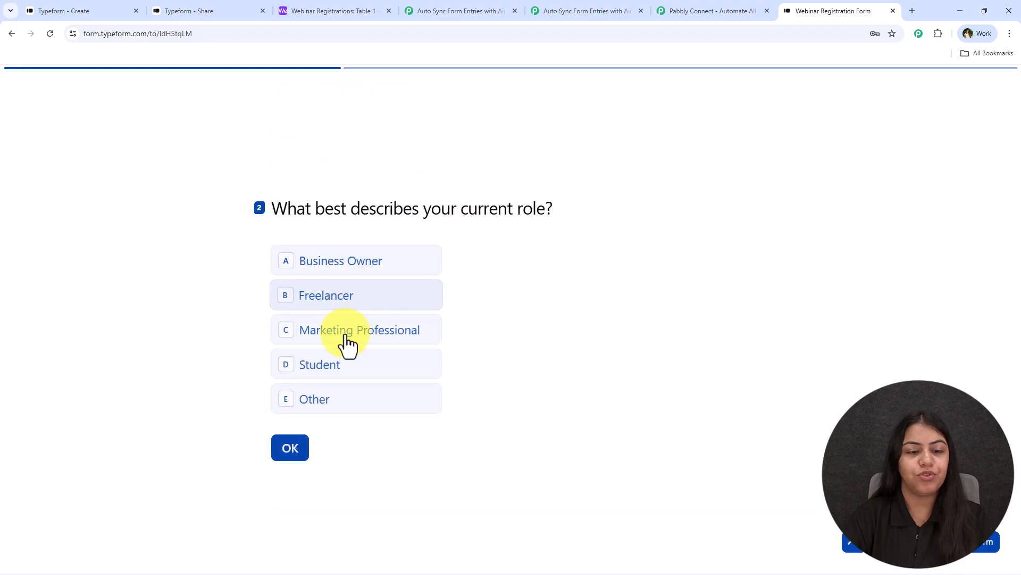
click(299, 447)
click(299, 393)
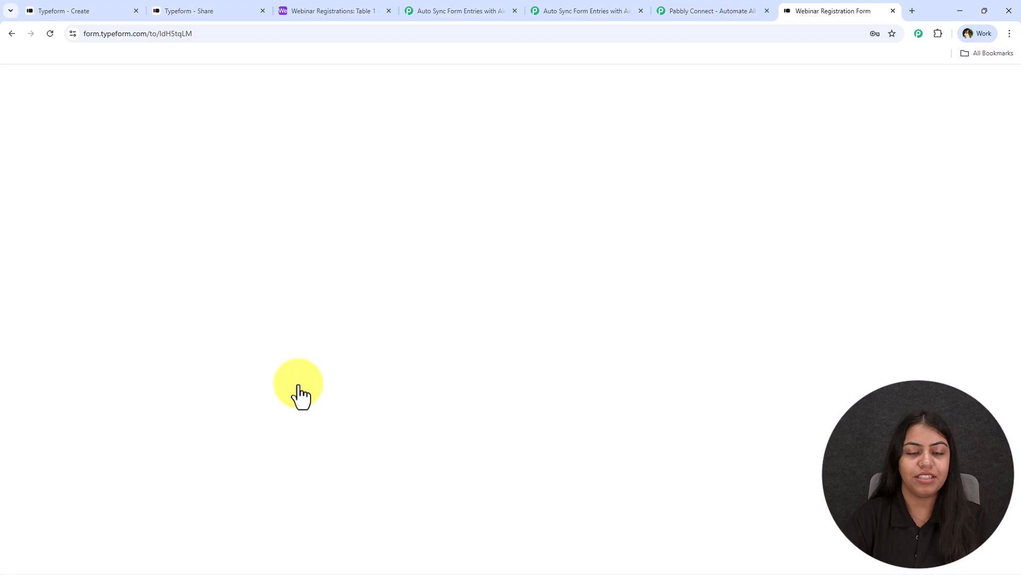
Check the third record's name, phone number and email in the Airtable table and revisit the registration form's submission page
click(317, 5)
click(391, 267)
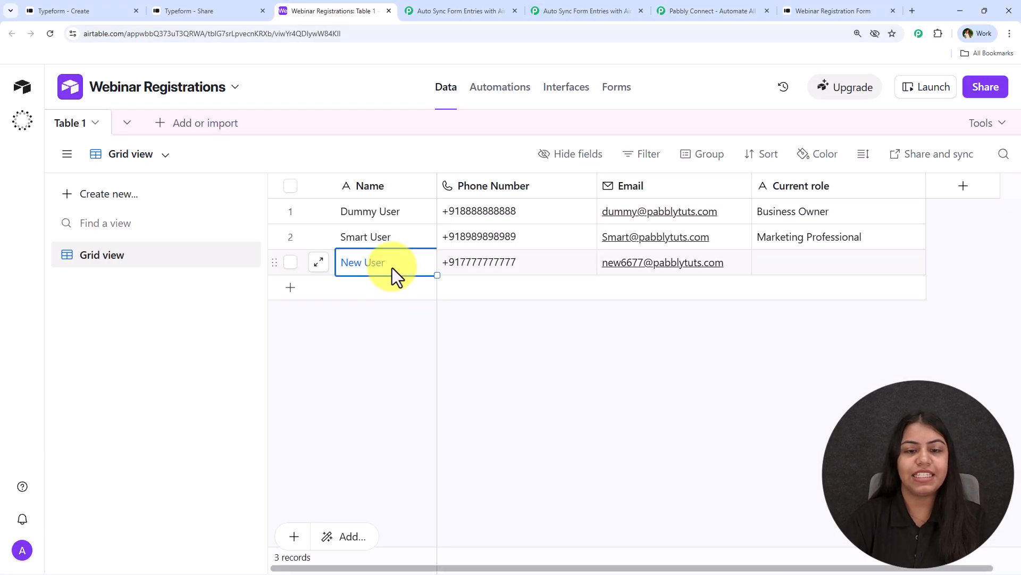
click(516, 262)
click(691, 263)
click(792, 7)
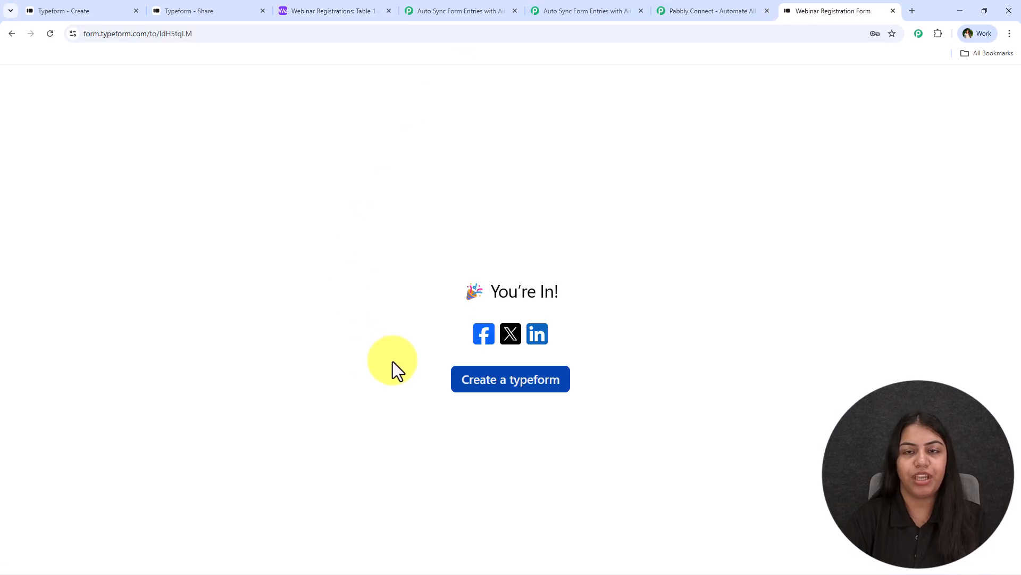
Return to the Pabbly Connect workflow and shift the Airtable step farther to the right of the Typeform trigger
click(585, 9)
drag(461, 314, 522, 337)
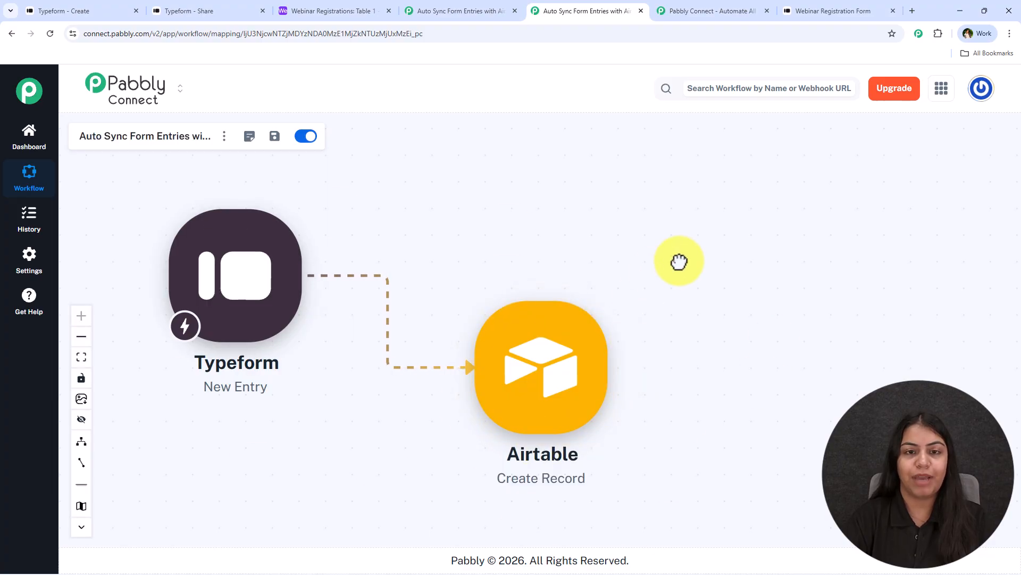
drag(677, 261, 687, 255)
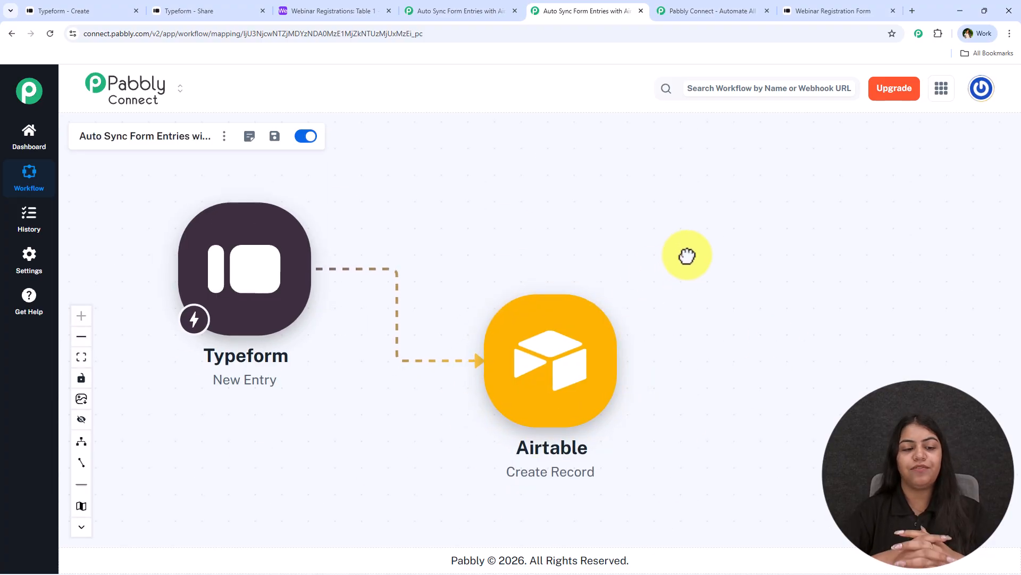